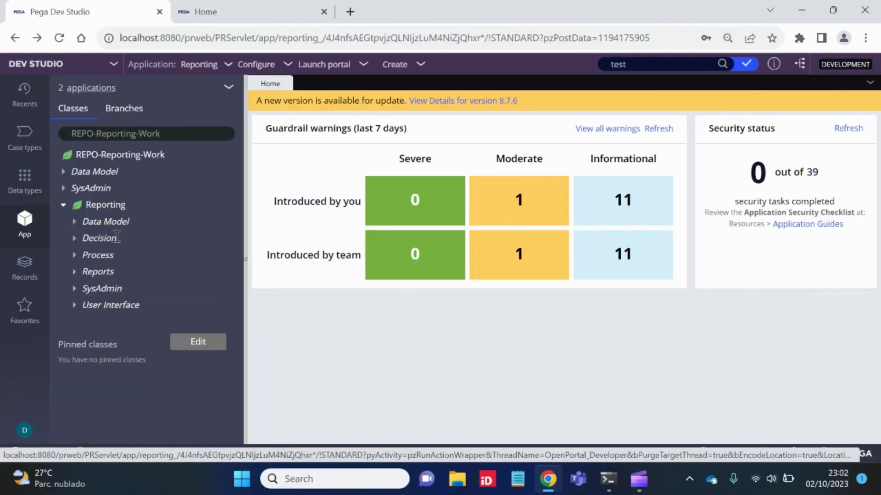
Expand the Reporting class's Data Model and Property lists to view the properties of Resident.
left_click(83, 222)
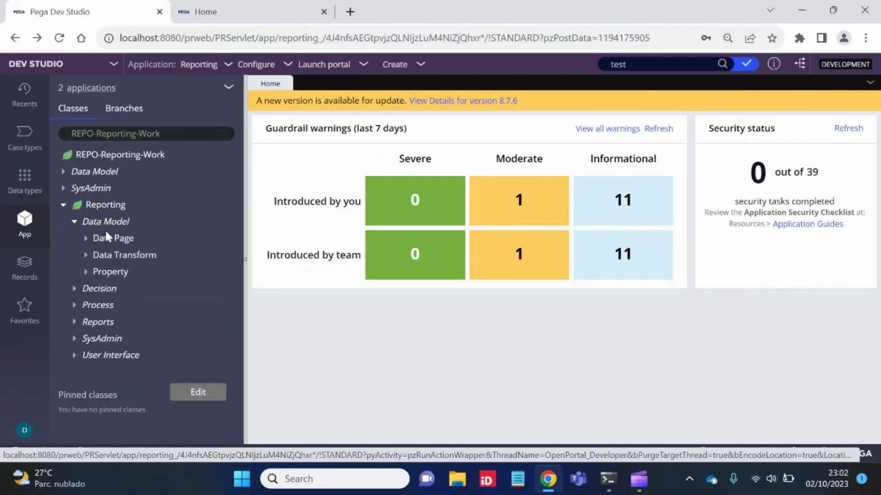
left_click(89, 273)
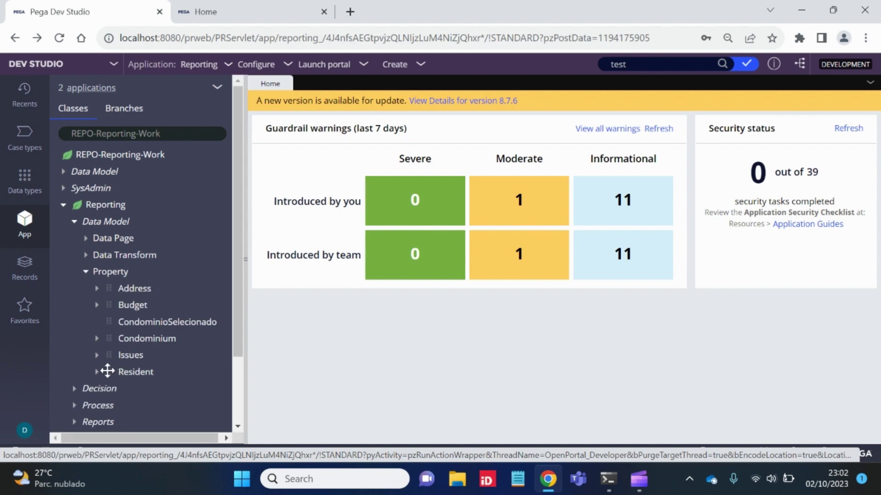
left_click(98, 372)
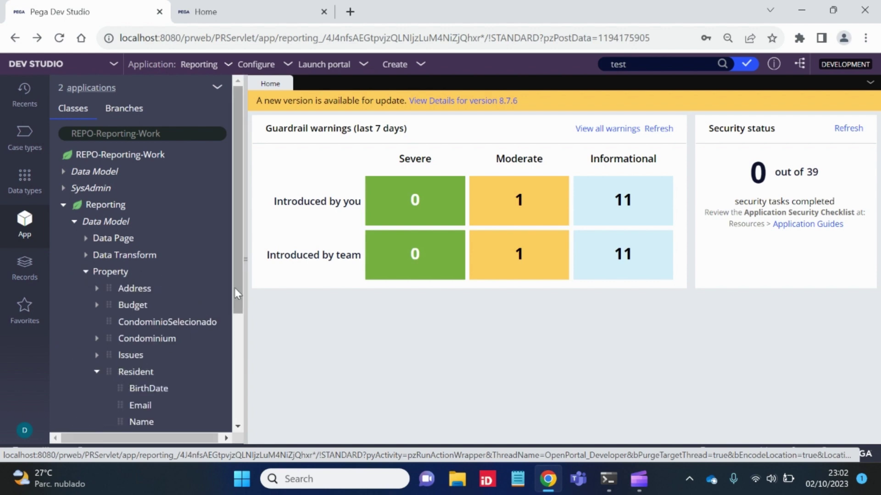
left_click_drag(238, 281, 222, 334)
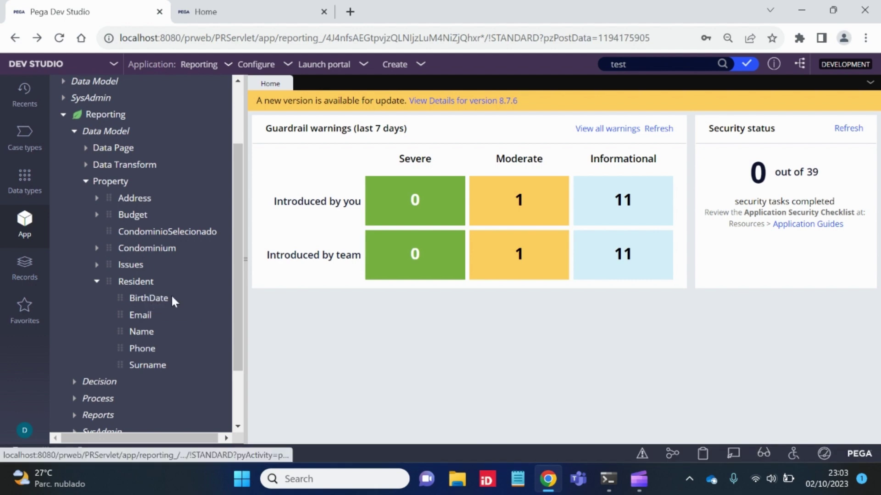
Create a new Reporting case in the user portal, keeping the default label.
left_click(257, 11)
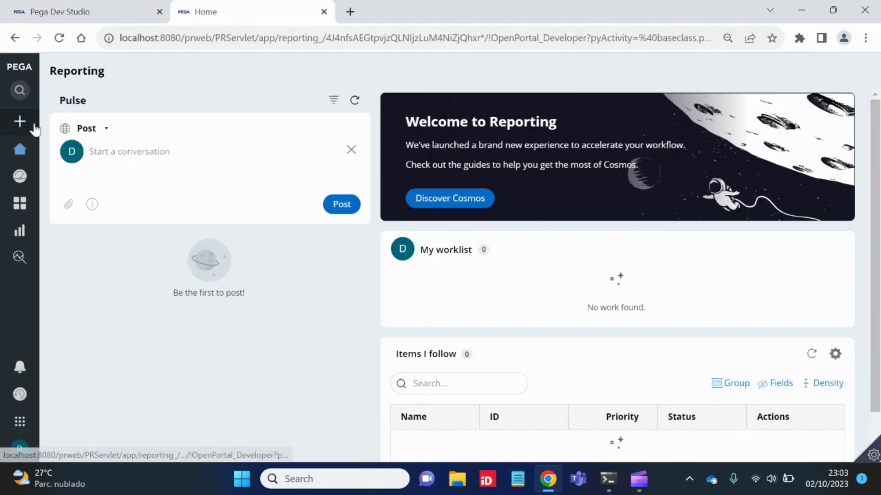
left_click(18, 122)
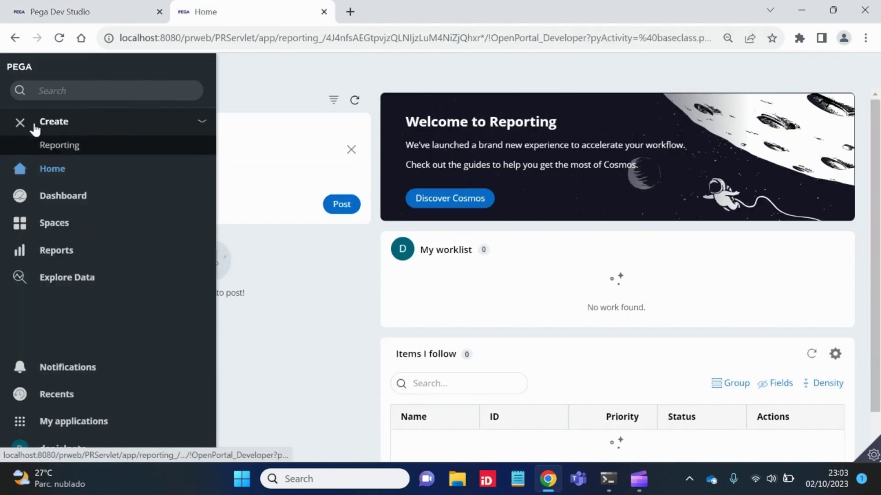
left_click(73, 151)
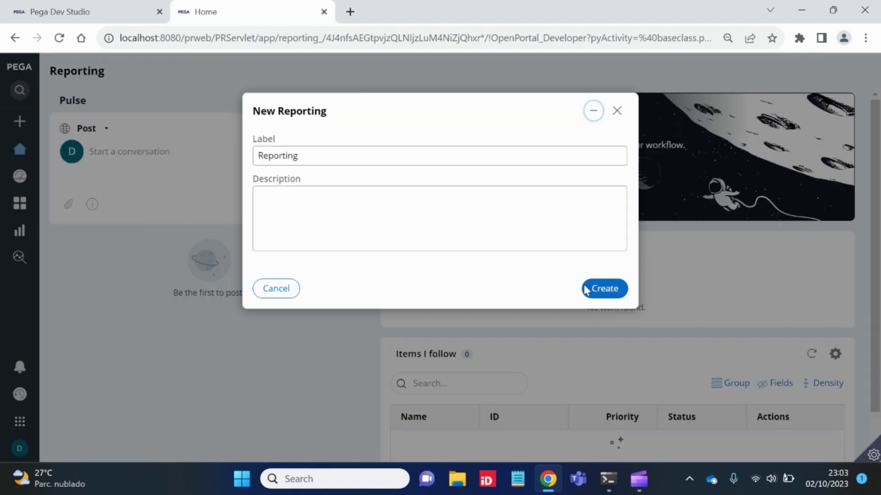
left_click(616, 294)
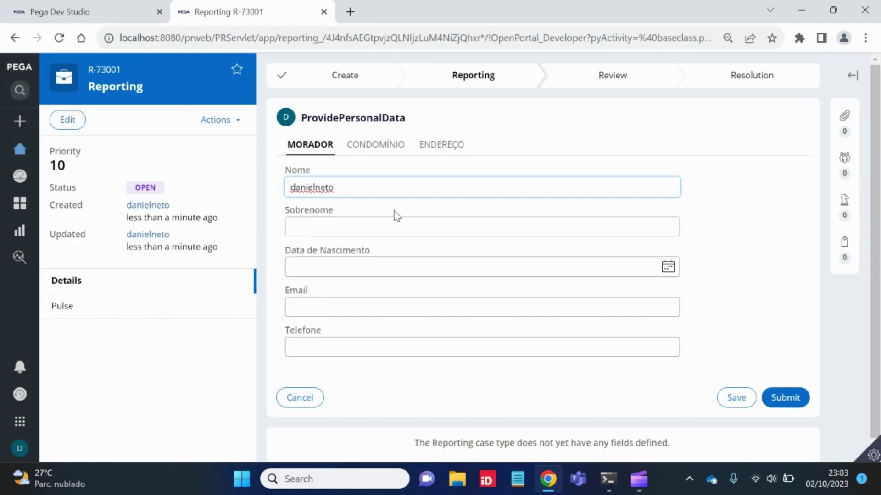
left_click(668, 267)
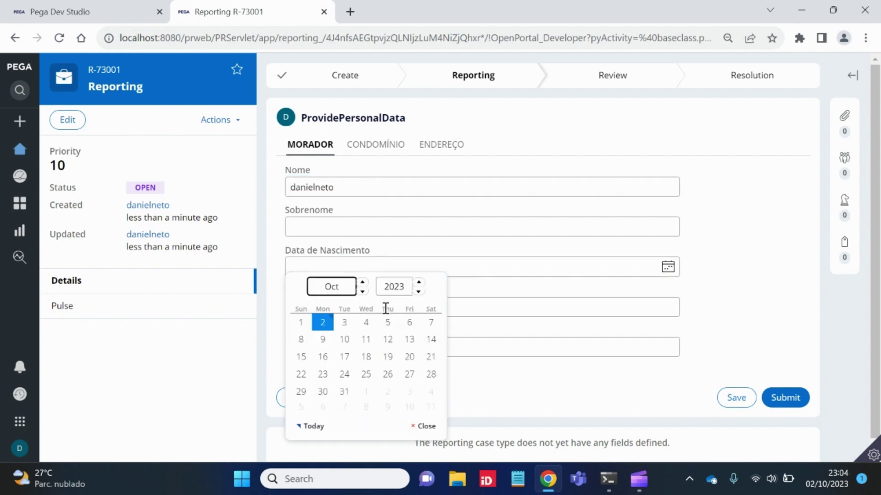
left_click(419, 292)
left_click(419, 292)
left_click(419, 291)
left_click(419, 292)
left_click(419, 292)
left_click(419, 291)
left_click(419, 292)
left_click(419, 292)
left_click(419, 292)
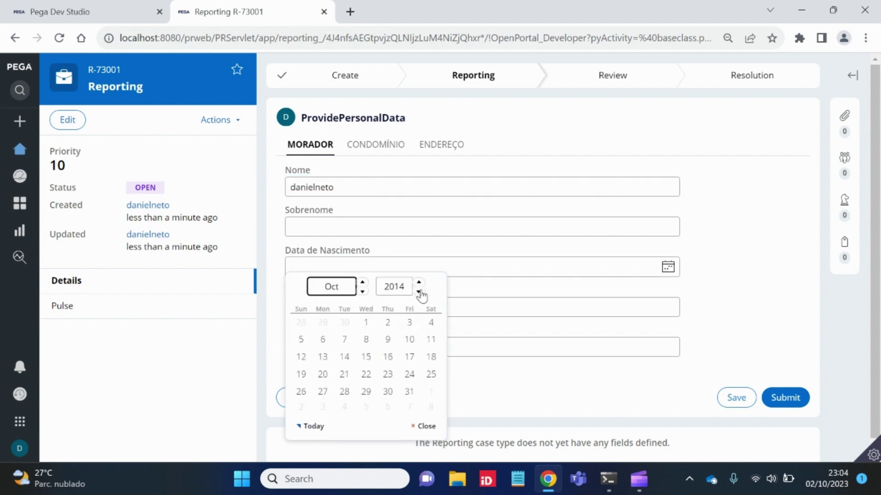
left_click(419, 291)
Fill in the resident's date of birth in the Data de Nascimento field.
left_click(348, 266)
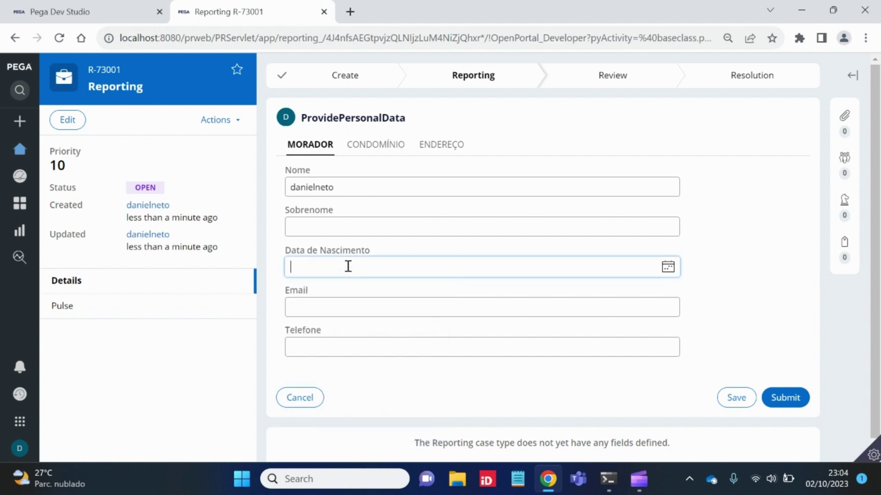
type("07/01/1998")
left_click(706, 300)
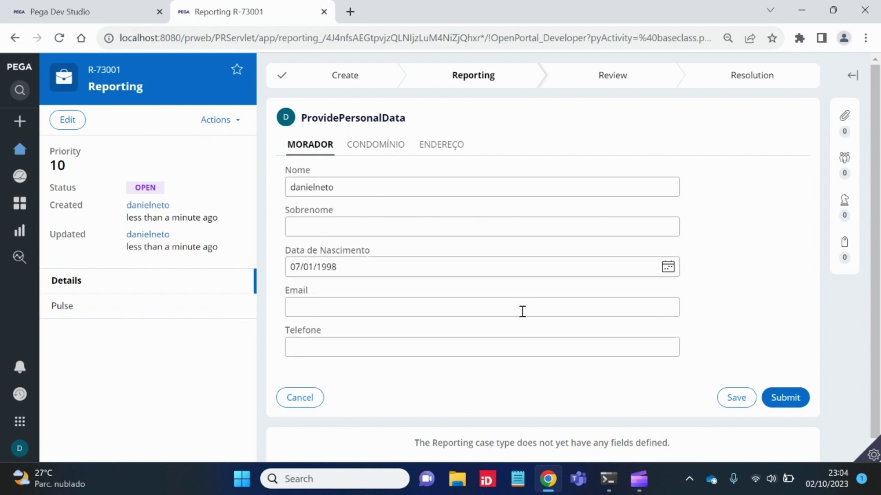
Return to Dev Studio and open the data model of the Resident data type.
left_click(118, 9)
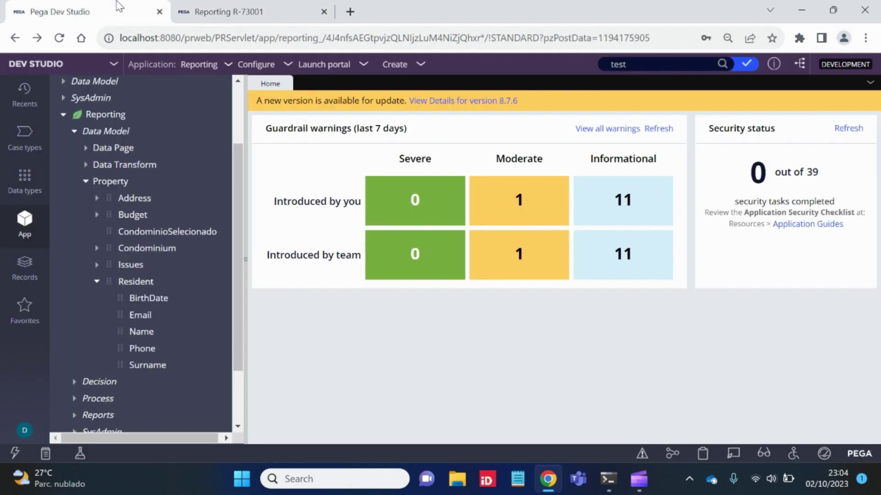
left_click(96, 282)
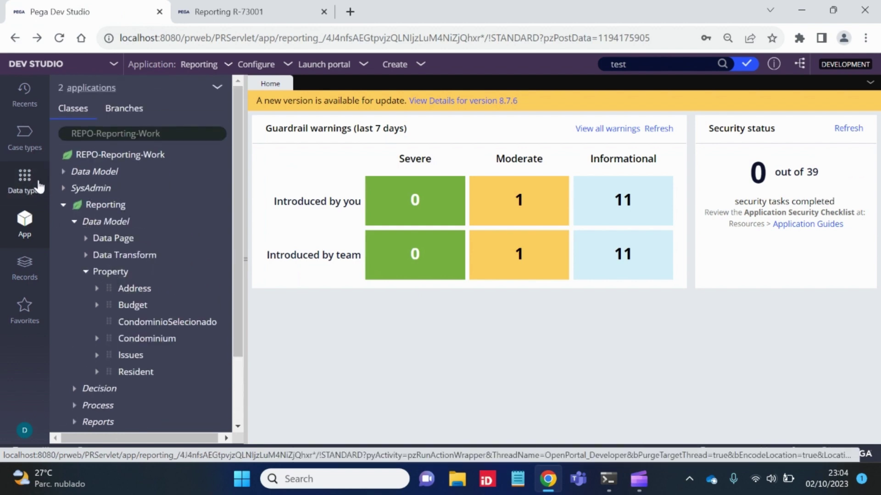
left_click(25, 184)
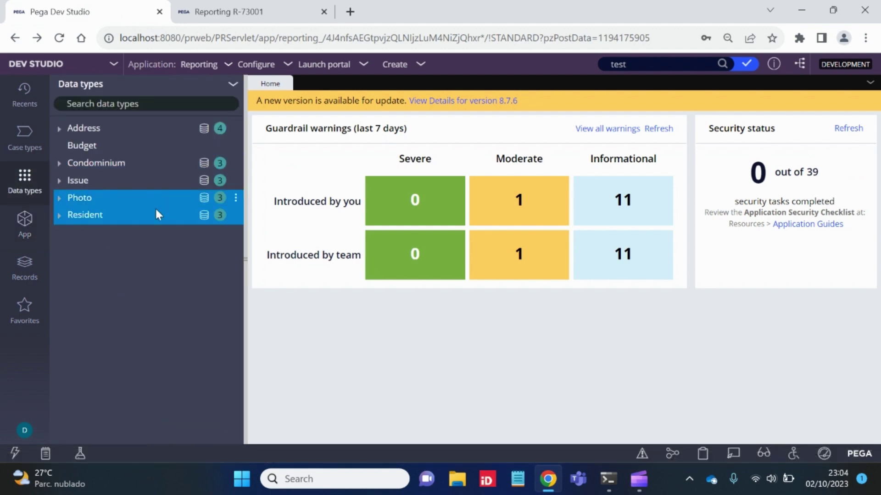
left_click(88, 219)
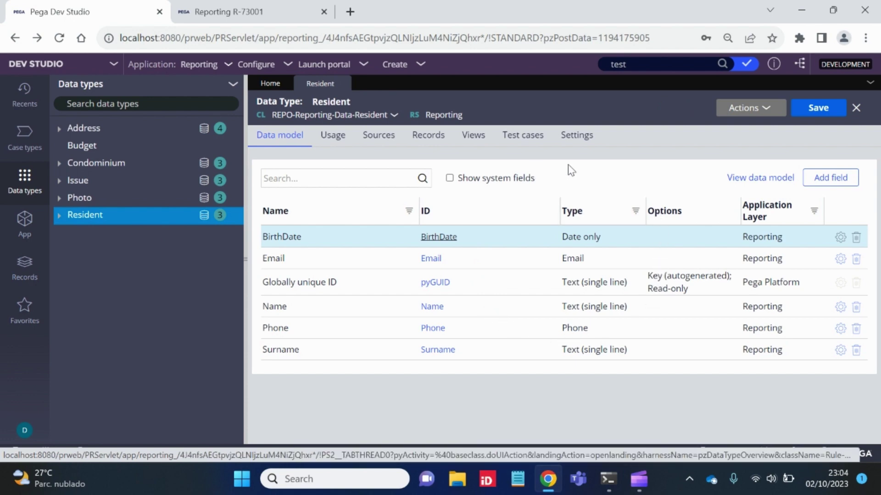
Add an Integer field named Age to the Resident data type and save it.
left_click(821, 182)
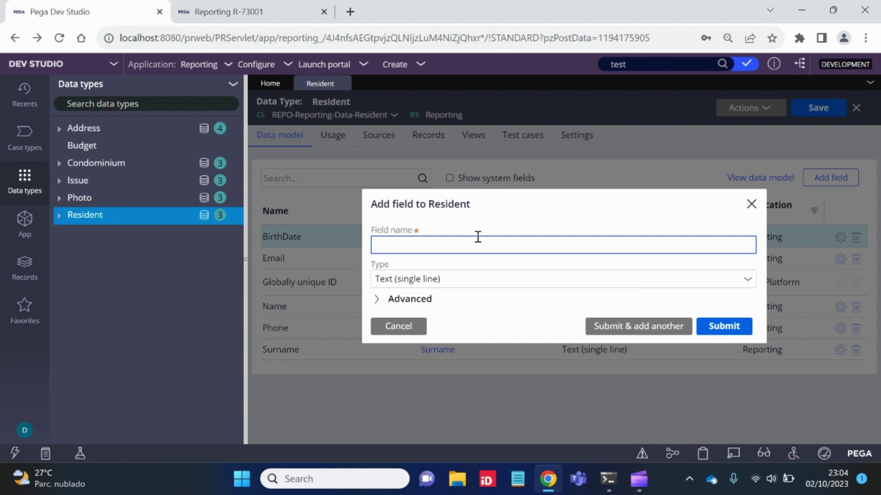
type("Ident")
key("BackSpace")
key("BackSpace")
key("BackSpace")
key("BackSpace")
key("BackSpace")
type("Age")
left_click(747, 280)
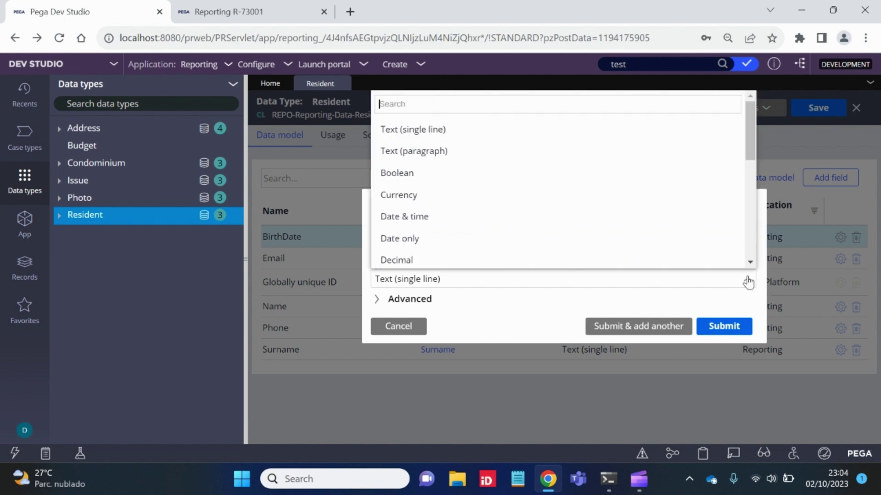
scroll(464, 233, "down", 2)
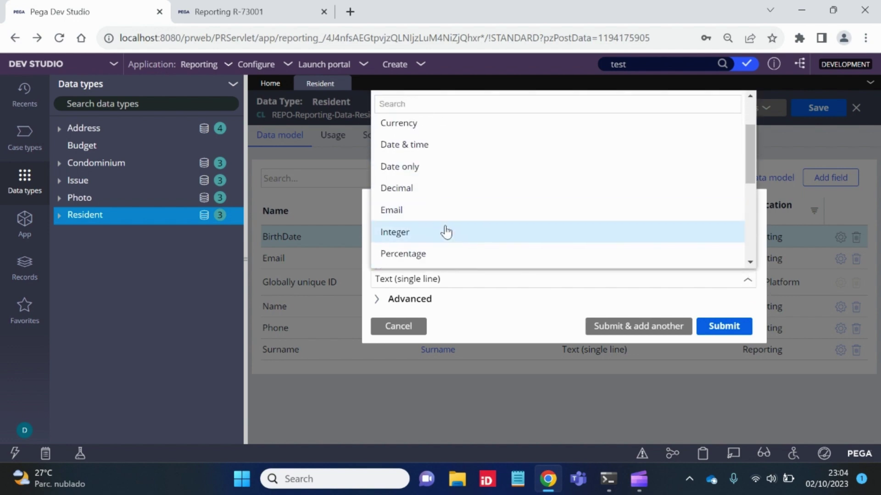
left_click(452, 232)
left_click(724, 328)
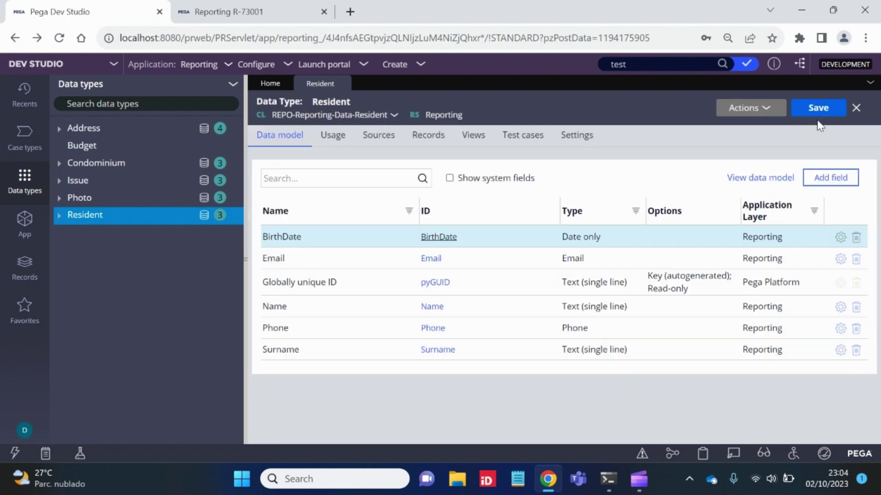
left_click(819, 108)
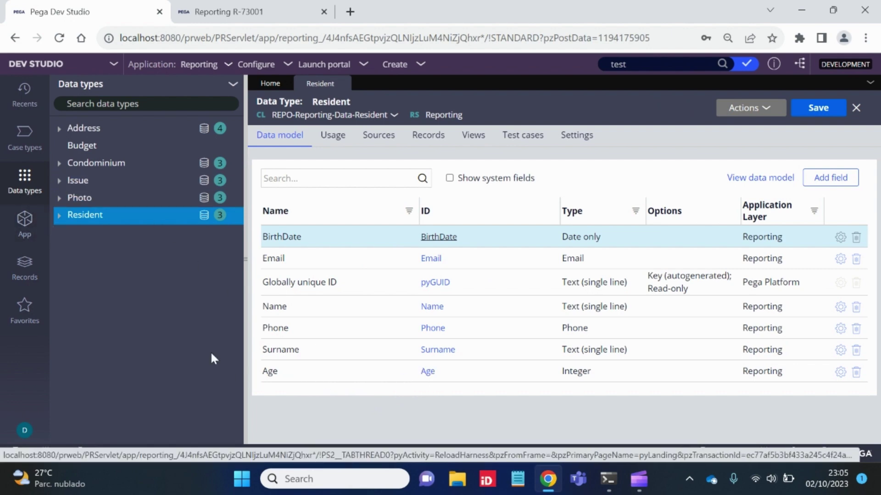
Refresh the application's class explorer and check Resident's properties under the Reporting class for the Age field.
left_click(27, 224)
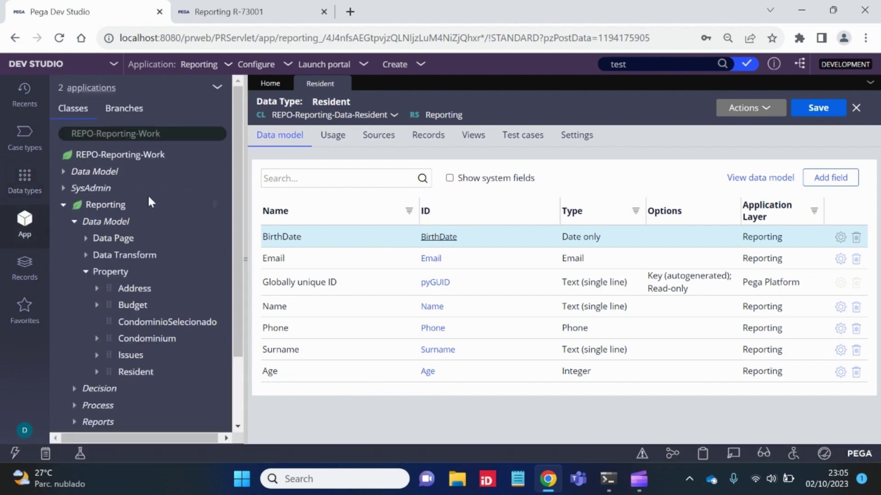
left_click(216, 90)
left_click(208, 147)
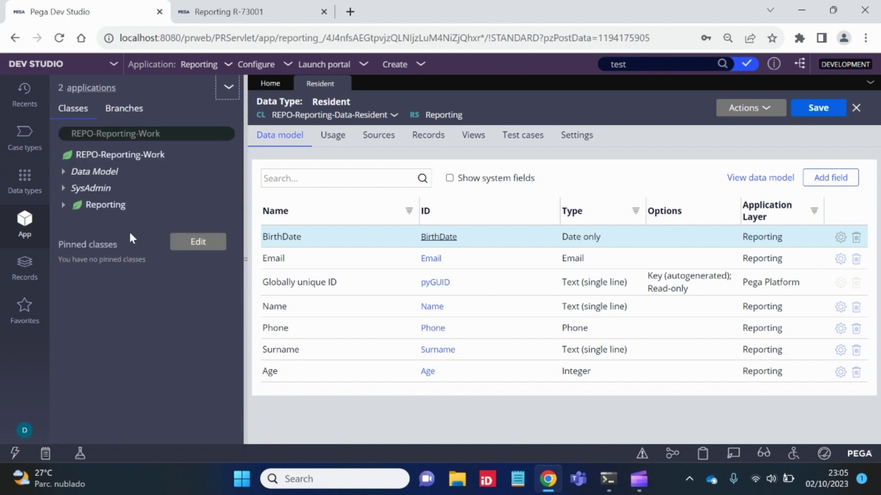
left_click(64, 206)
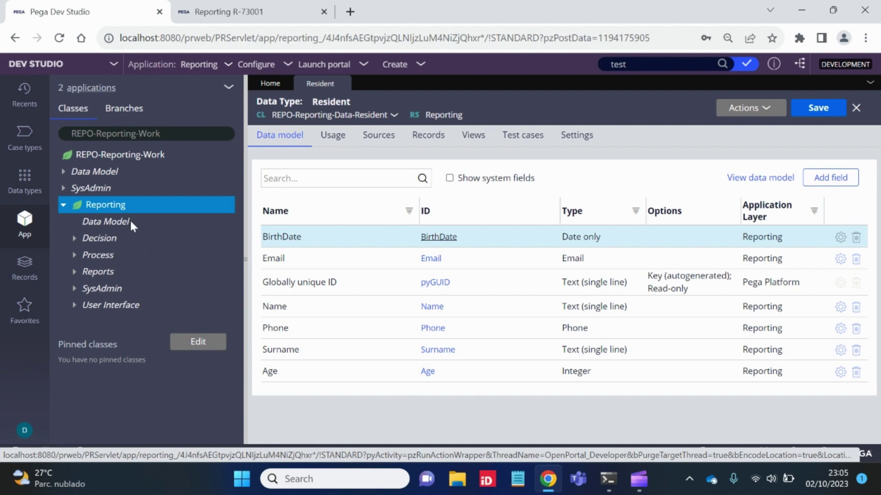
left_click(81, 276)
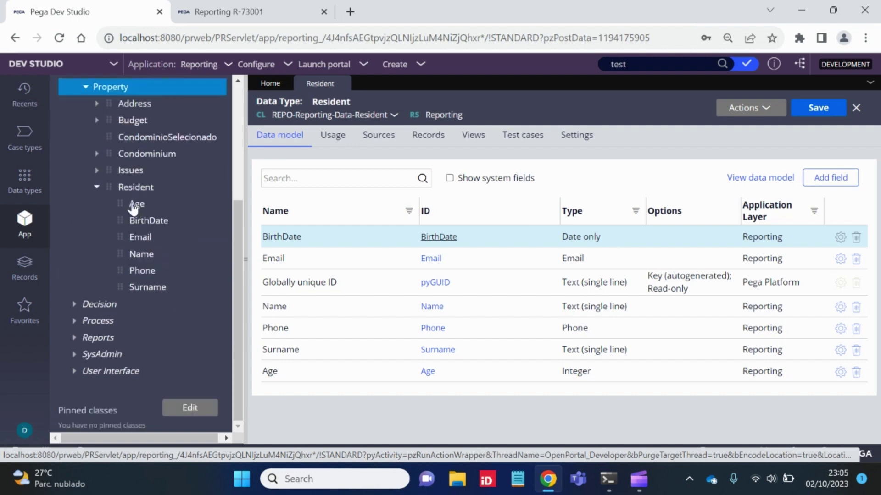
scroll(164, 276, "up", 1)
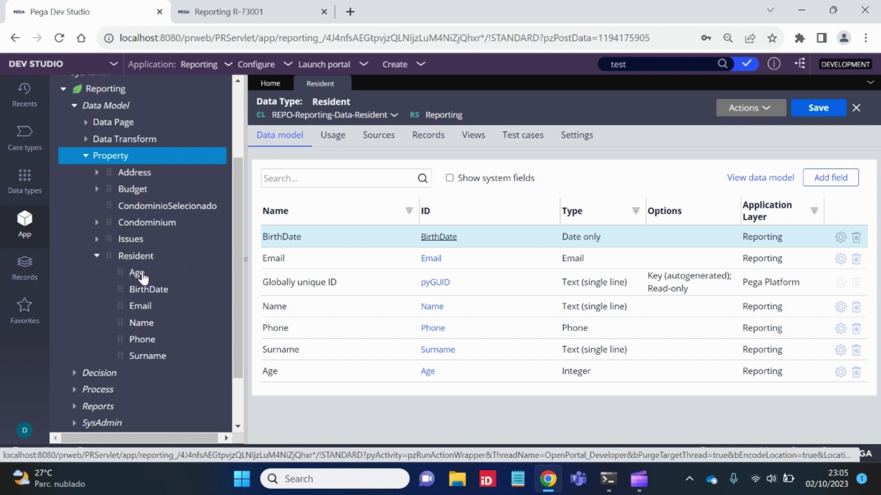
left_click(97, 256)
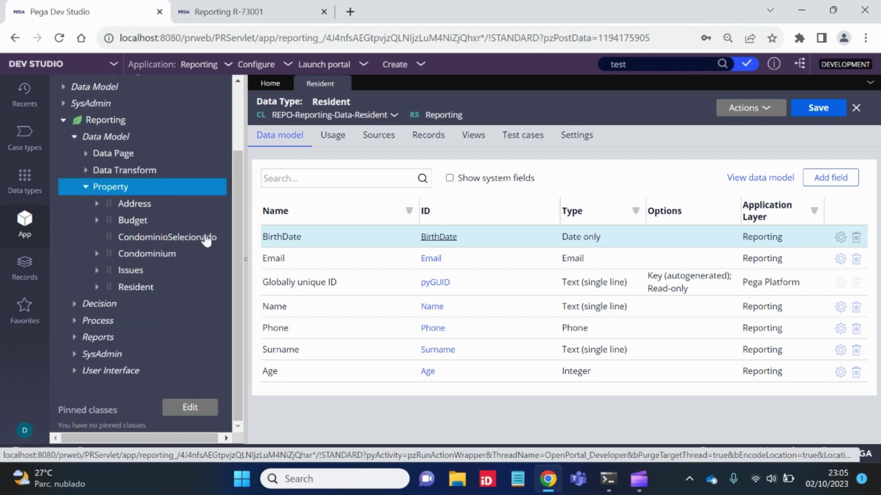
left_click_drag(235, 215, 234, 142)
left_click(298, 183)
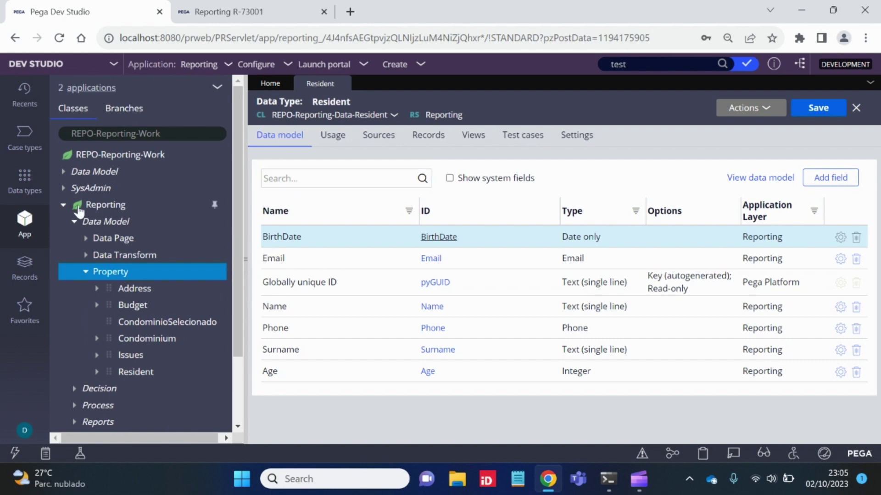
Open the list of Declare Expression rule instances from the Decision category of the records.
left_click(24, 266)
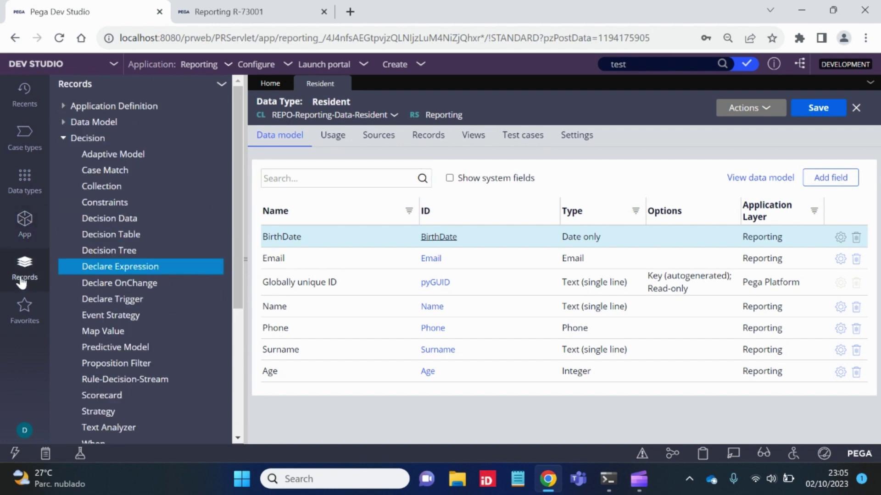
left_click(64, 139)
left_click(64, 139)
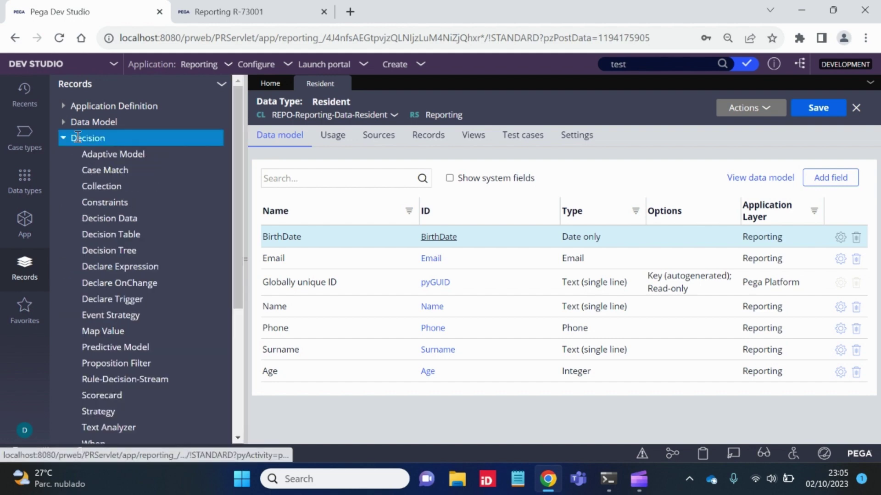
left_click(122, 270)
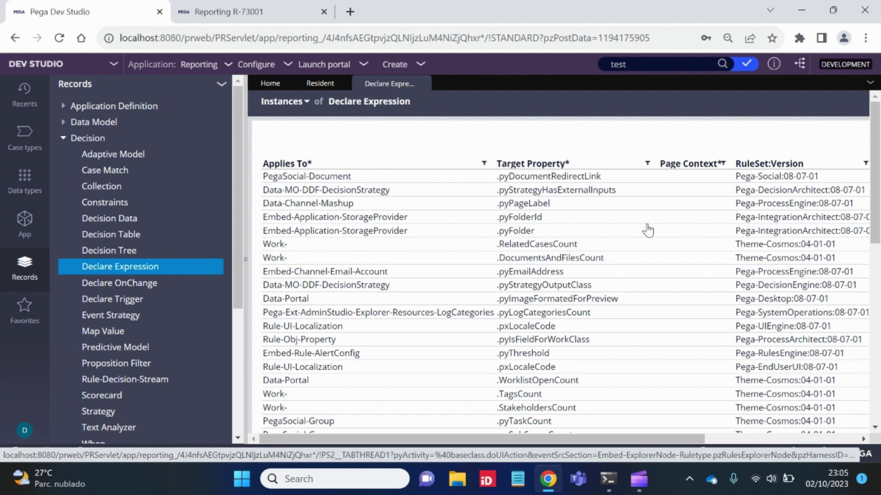
Open the creation form for a new Declare Expression rule from the instance list.
scroll(876, 218, "down", 2)
scroll(877, 218, "down", 5)
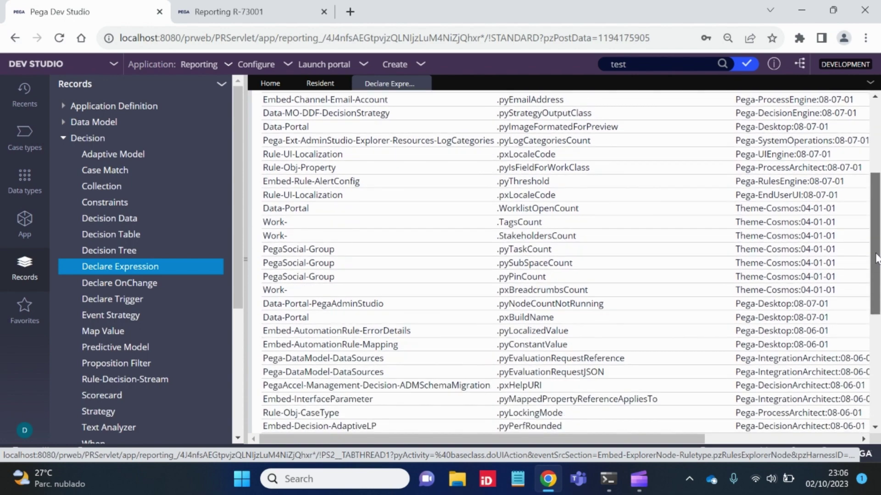
scroll(876, 203, "up", 6)
scroll(876, 203, "up", 2)
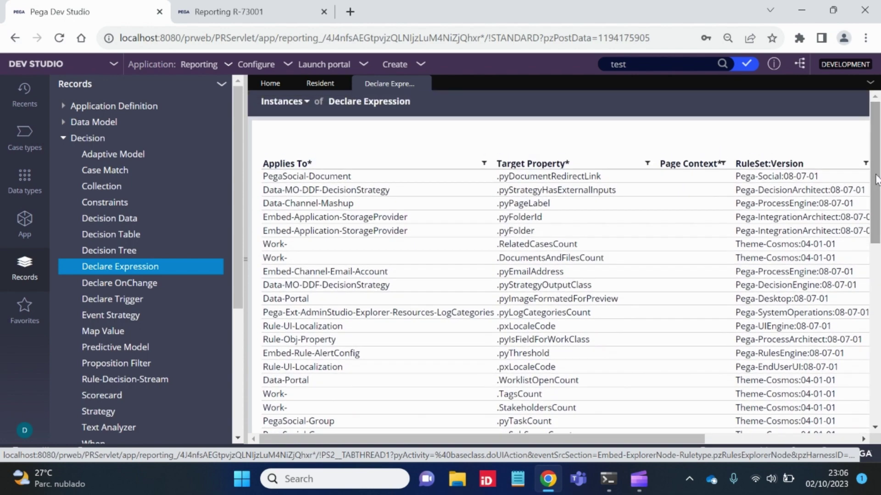
left_click_drag(689, 439, 792, 440)
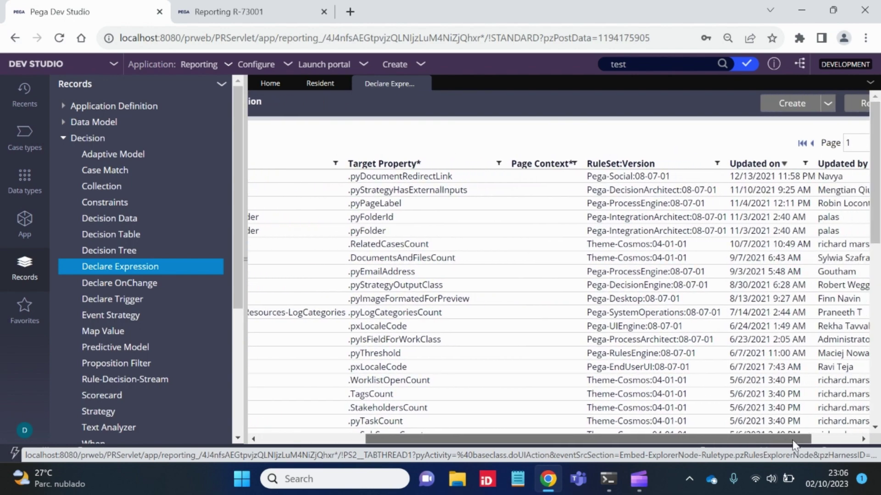
left_click(794, 106)
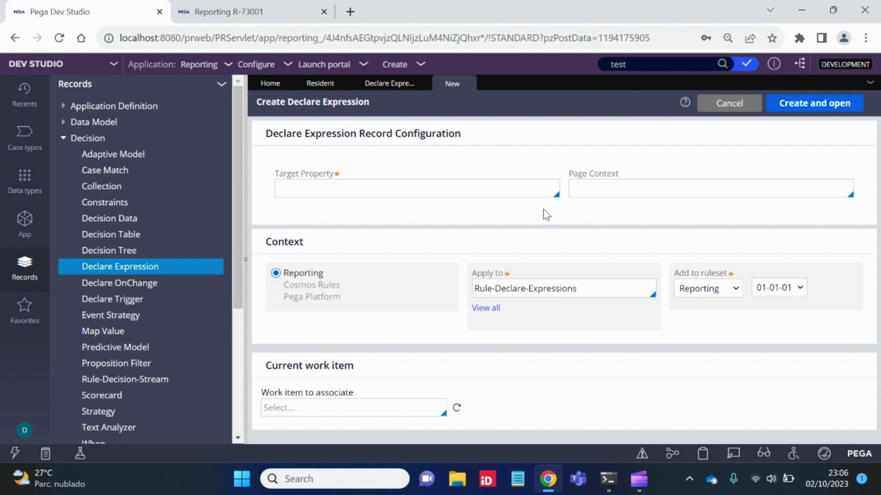
left_click(425, 188)
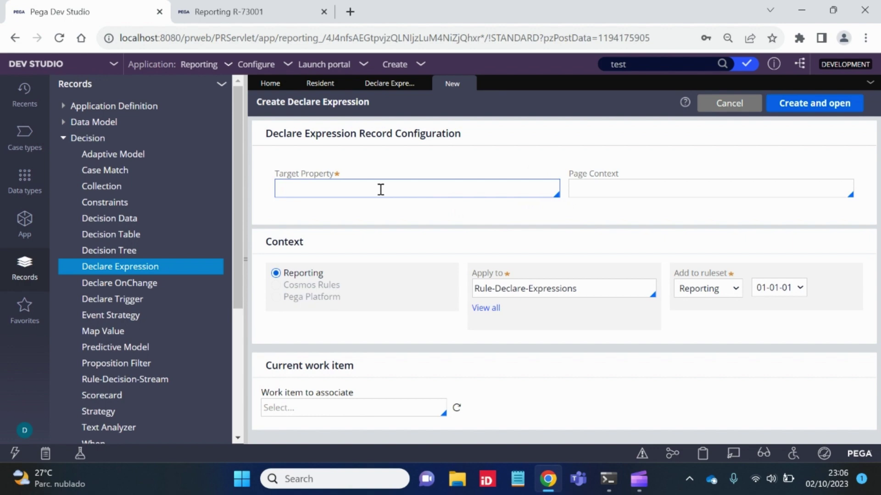
left_click(363, 190)
left_click_drag(335, 176, 275, 179)
left_click(289, 179)
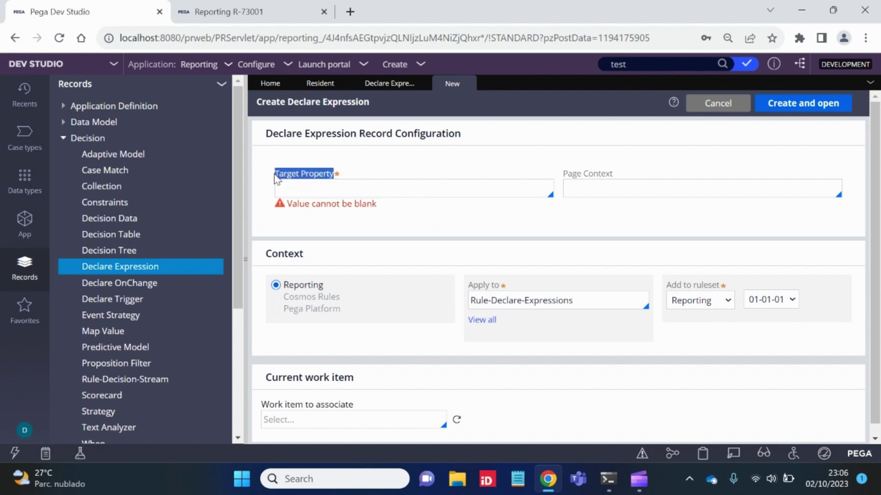
left_click(349, 189)
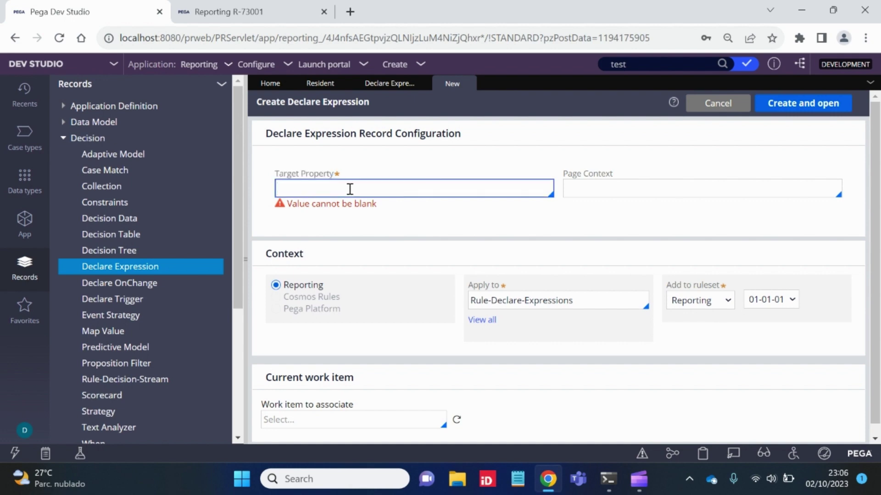
type(".")
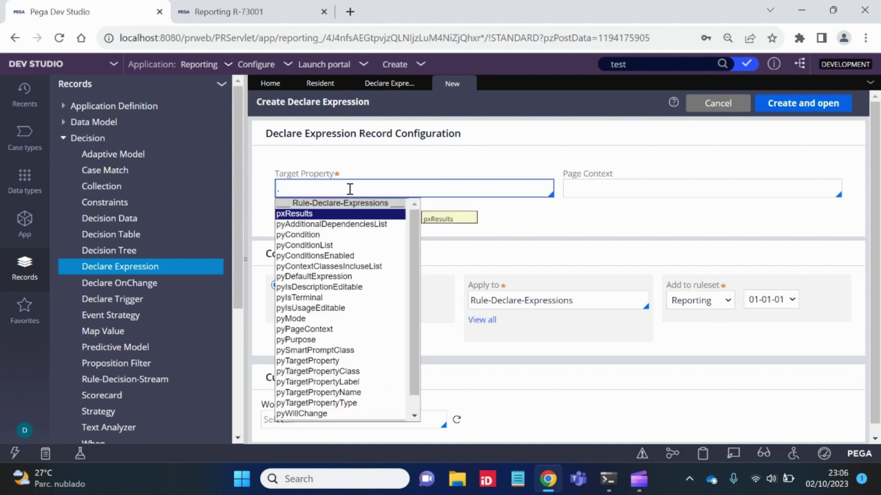
key("BackSpace")
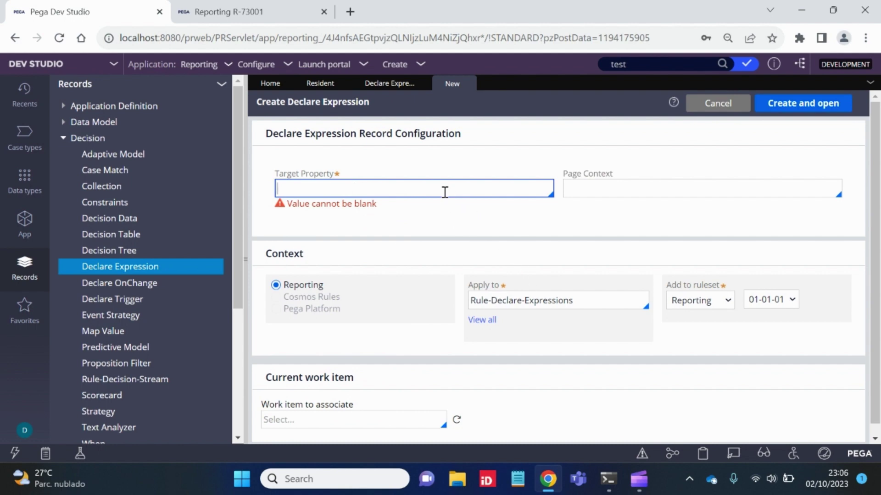
type(".")
key("Down")
key("Down")
key("Down")
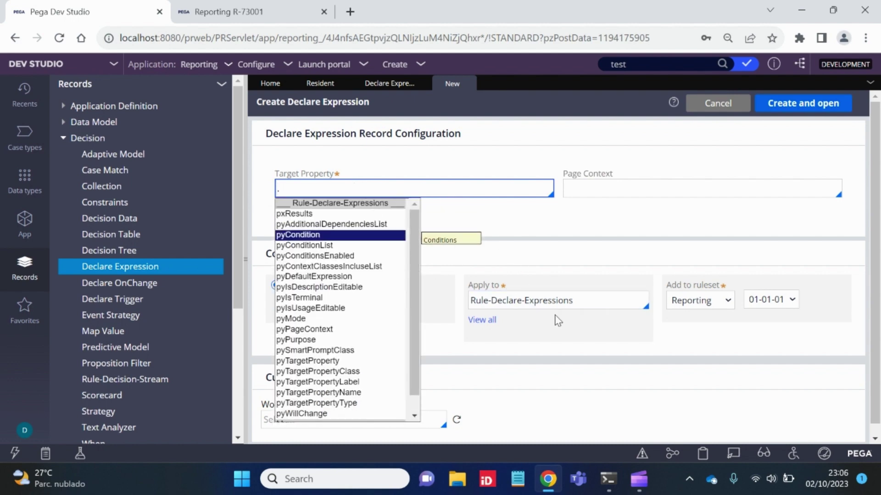
Set the class the new Declare Expression applies to as REPO-Reporting-Data-Resident.
left_click(582, 300)
left_click(574, 292)
double_click(590, 287)
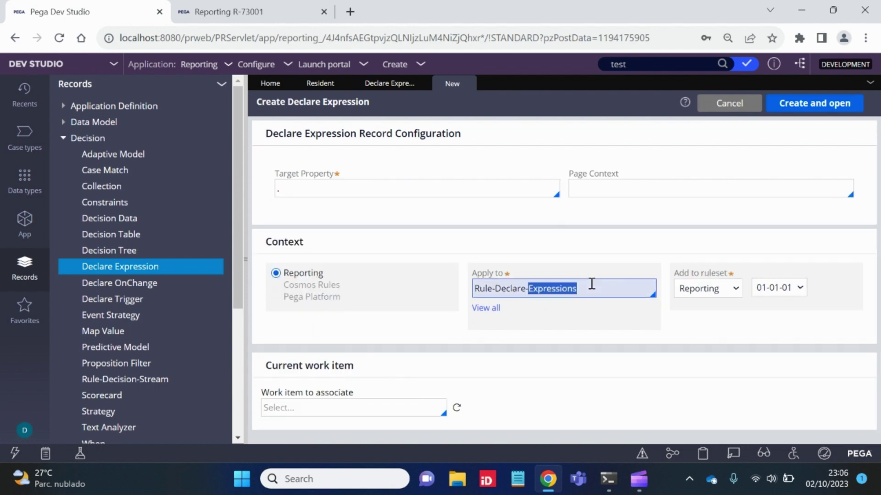
left_click(585, 288)
left_click_drag(588, 289, 469, 292)
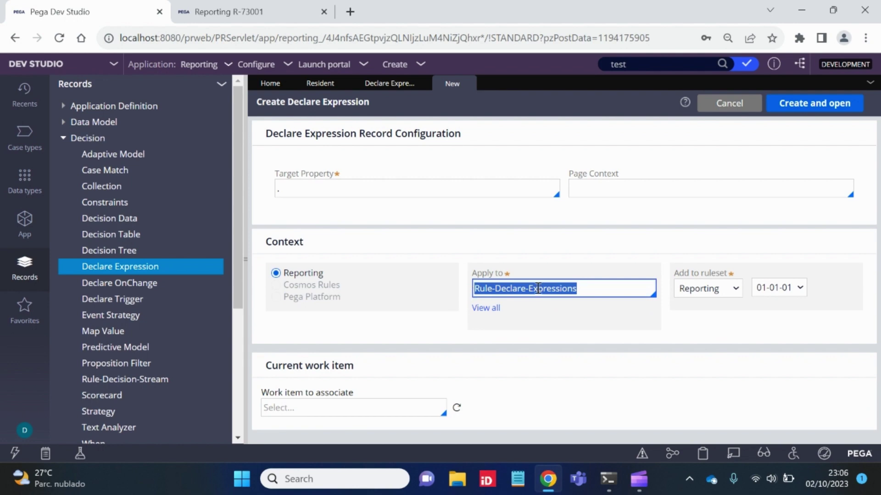
type("repo")
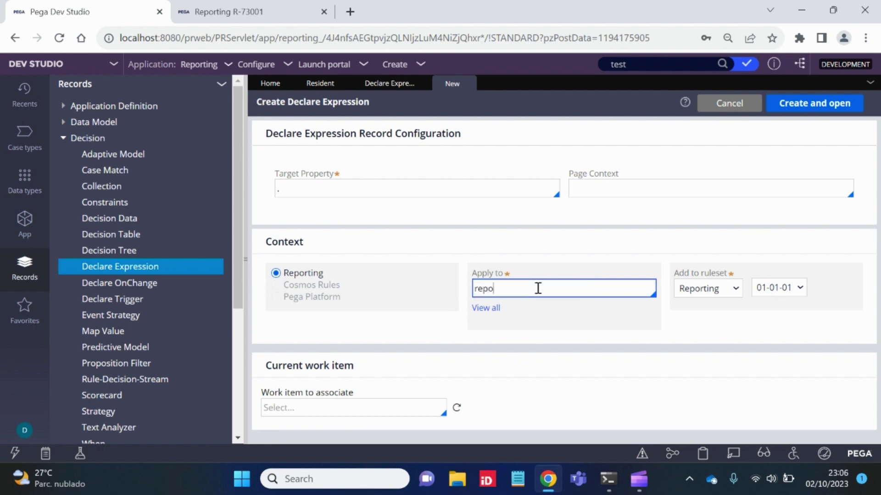
key("BackSpace")
key("BackSpace")
key("BackSpace")
key("BackSpace")
type("REPO-Reporting-D")
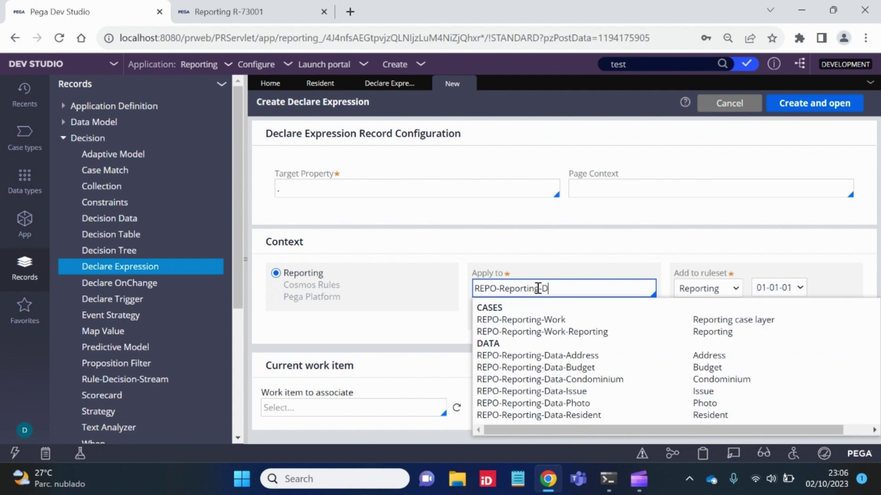
type("ata-R")
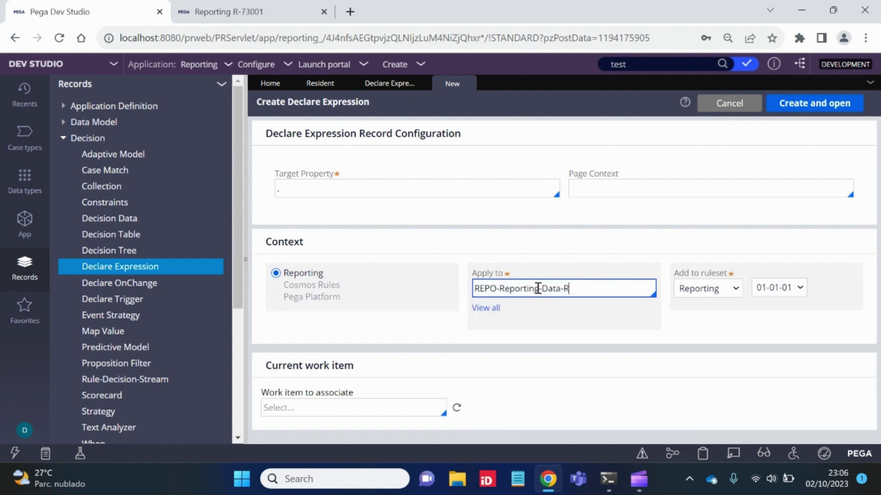
type("e")
key("Down")
key("Return")
Set the target property to .Age with no page context, and create and open the Declare Expression rule.
left_click(400, 185)
type(".")
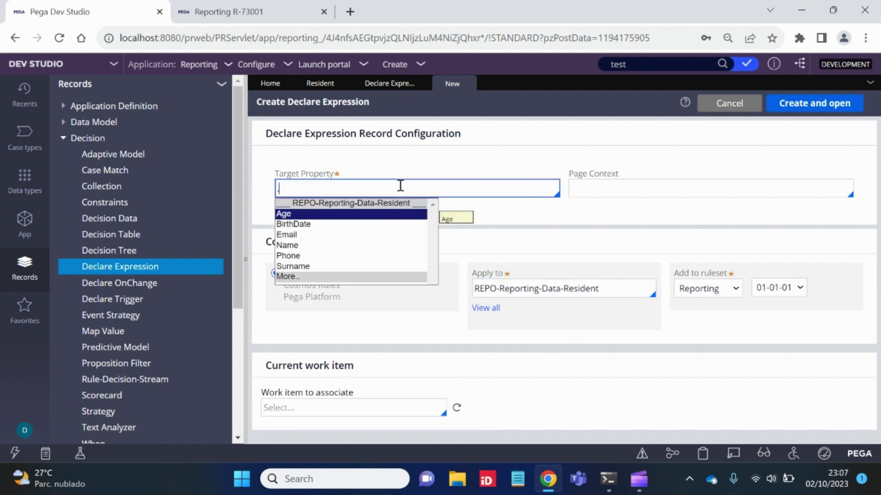
key("Down")
key("Up")
key("Return")
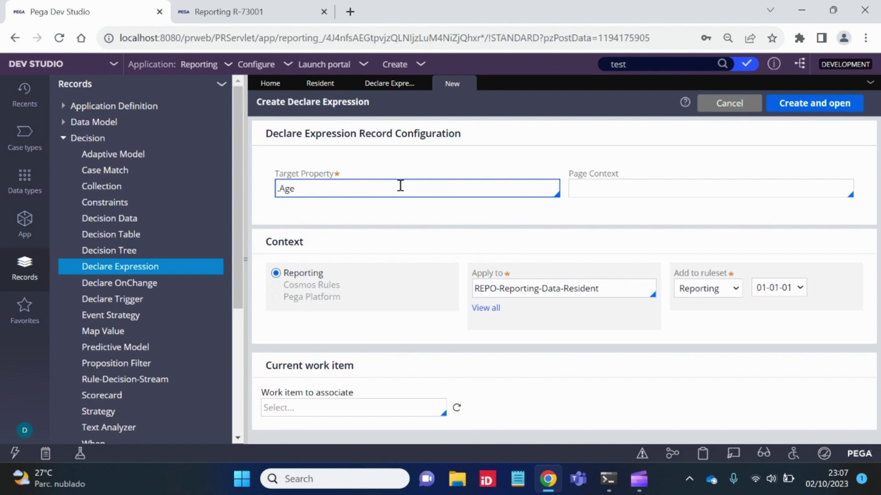
left_click(645, 190)
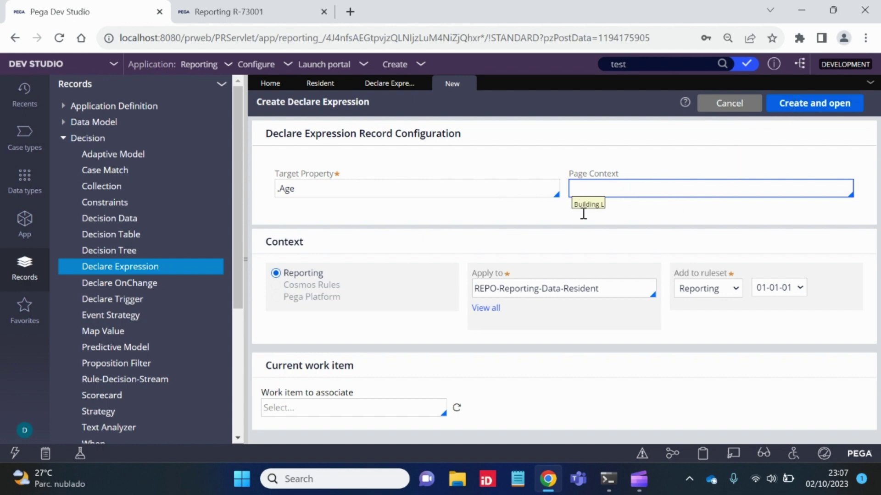
left_click(673, 195)
left_click(808, 113)
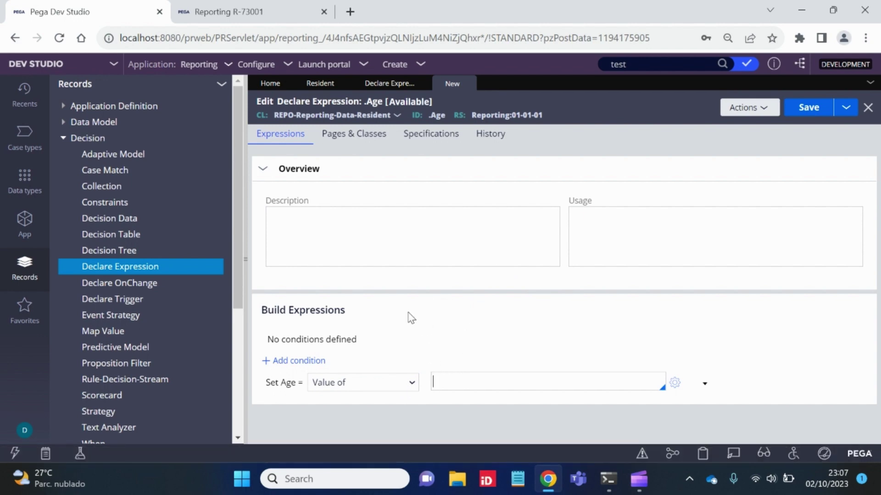
Collapse the rule's Overview section and examine the Age assignment under Build Expressions.
left_click(302, 172)
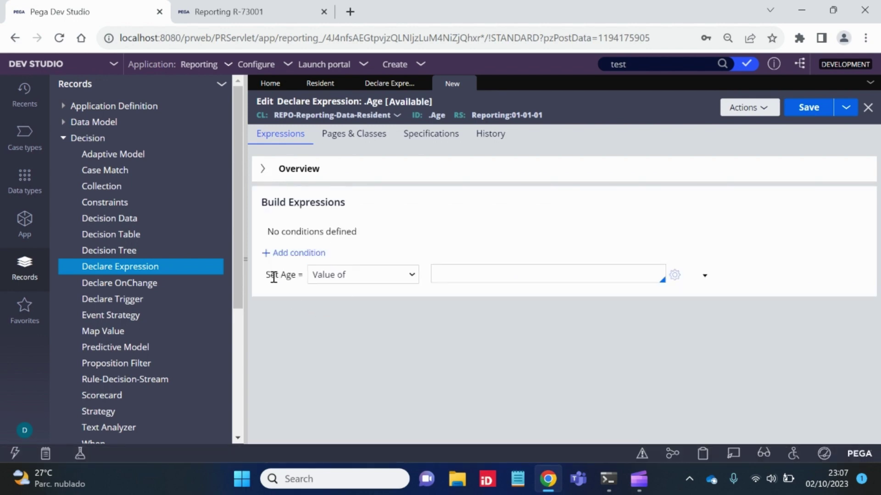
left_click_drag(270, 276, 294, 277)
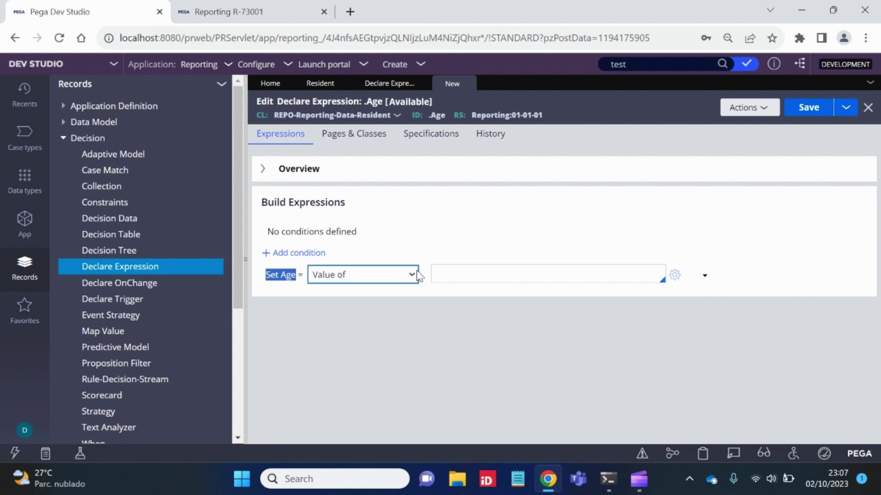
left_click(466, 274)
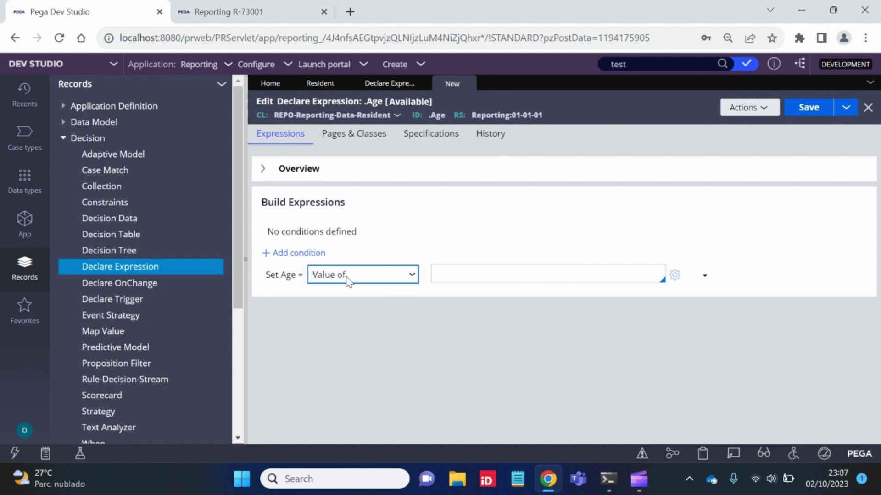
left_click_drag(299, 275, 286, 279)
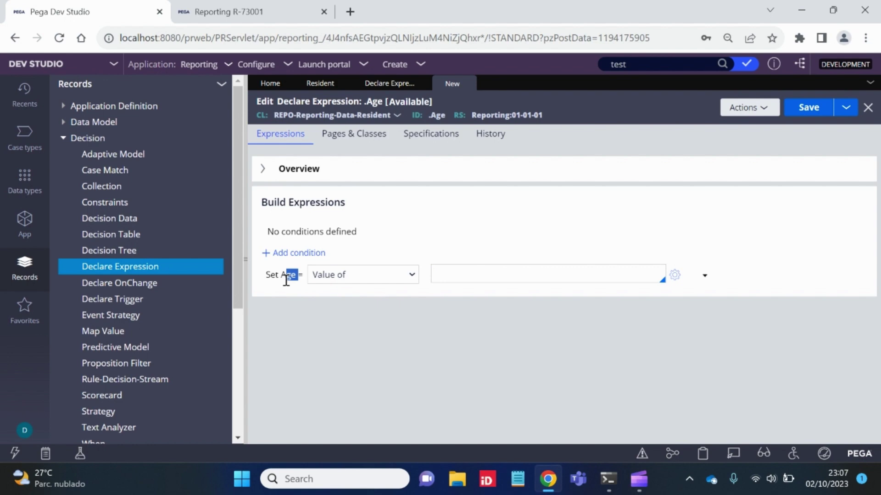
left_click(495, 216)
Add two blank IF conditions to the Age expression and view the Resident properties offered for the first condition.
left_click(297, 255)
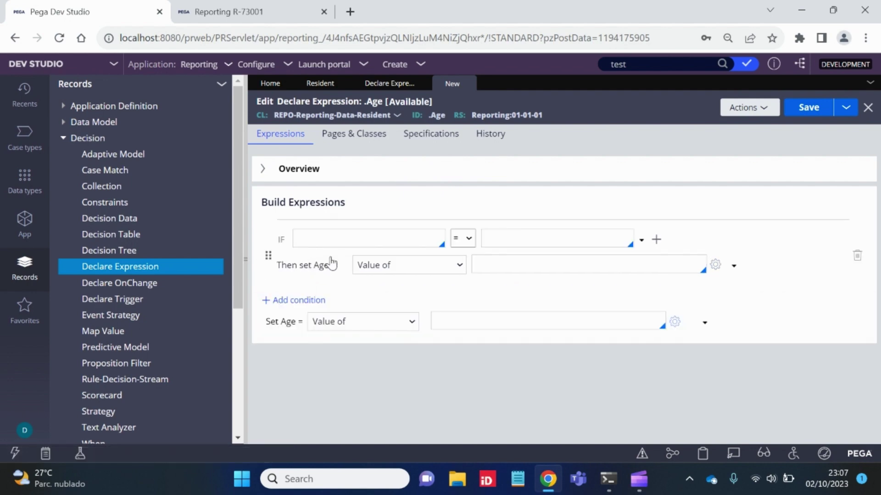
left_click(308, 304)
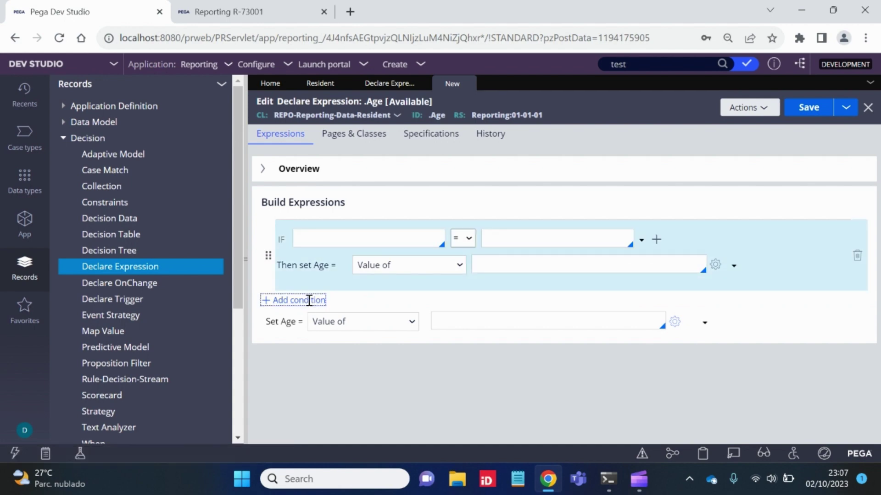
left_click(390, 235)
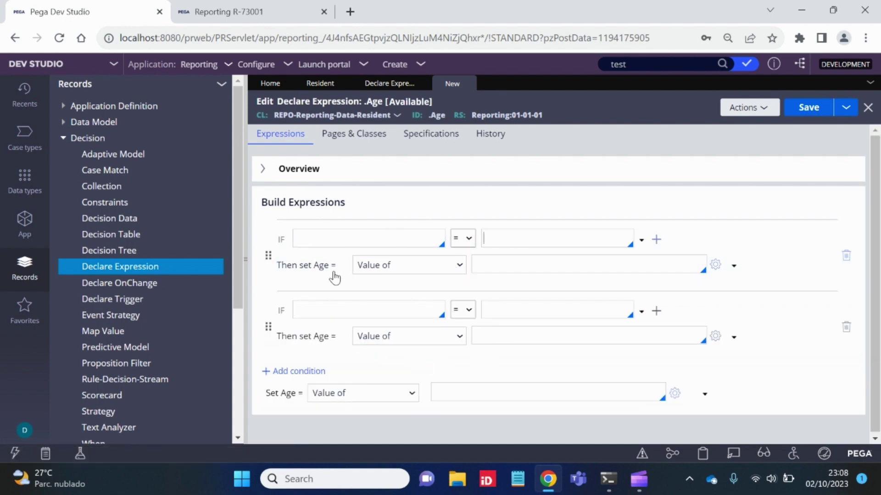
left_click(312, 270)
left_click_drag(312, 270, 346, 255)
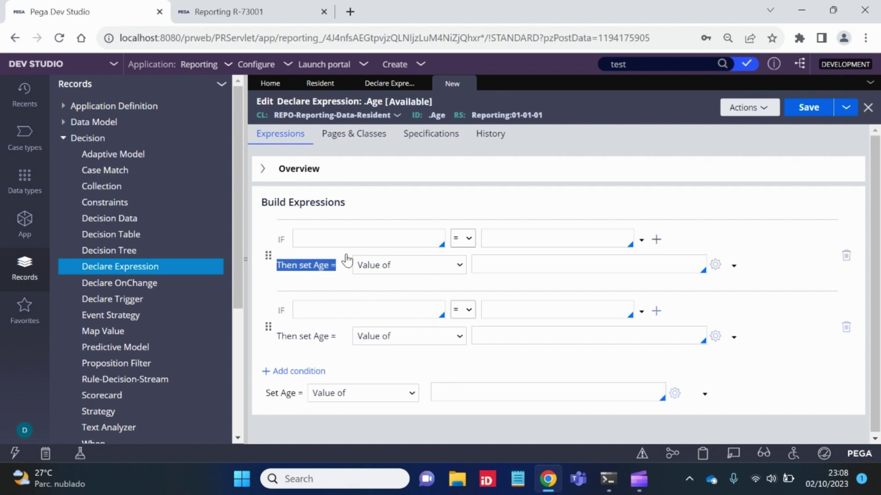
left_click(345, 239)
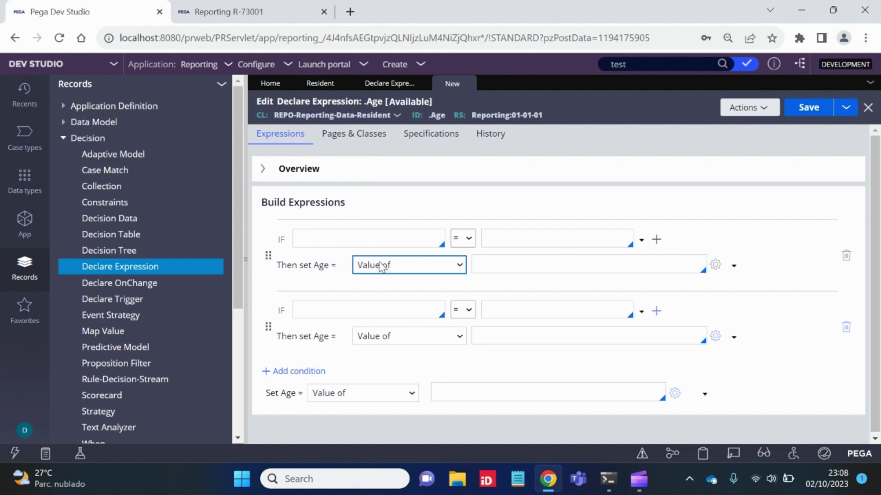
double_click(319, 270)
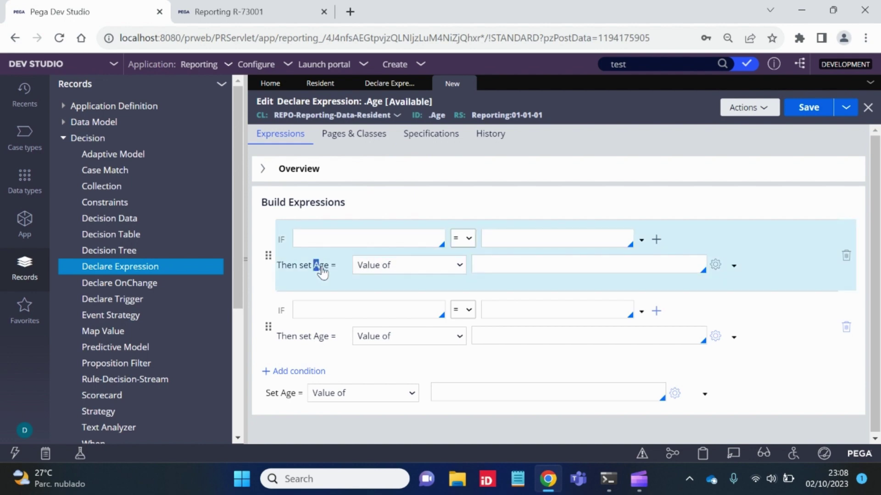
double_click(320, 342)
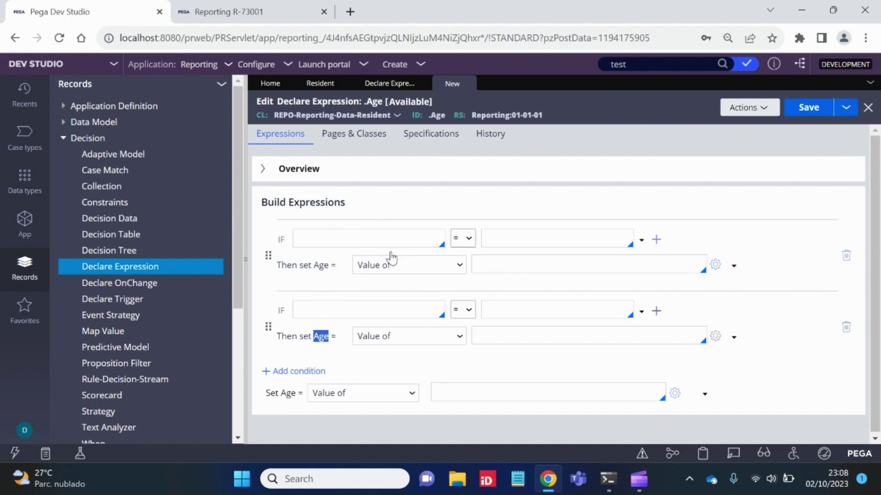
left_click(380, 240)
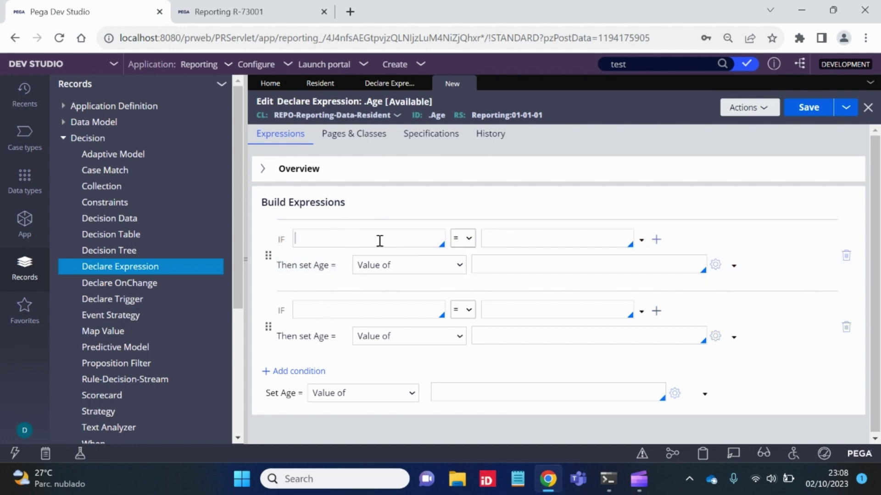
left_click(344, 241)
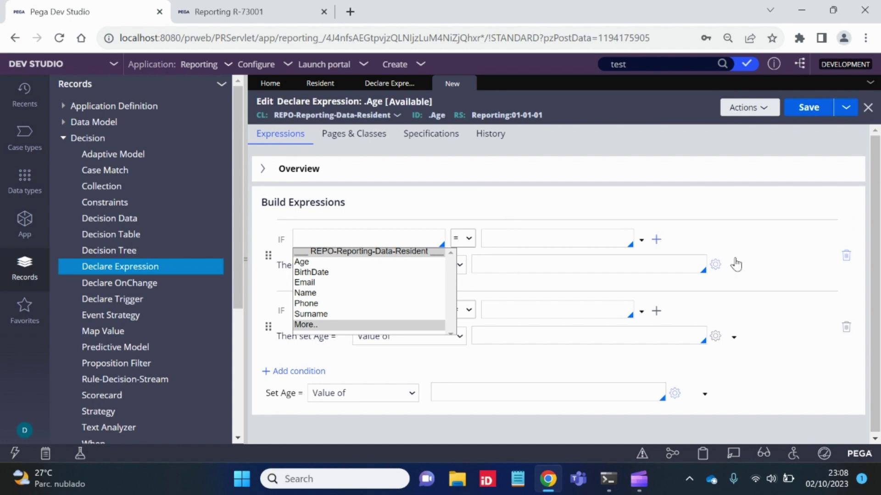
Delete both blank IF conditions from the Age expression.
left_click(848, 260)
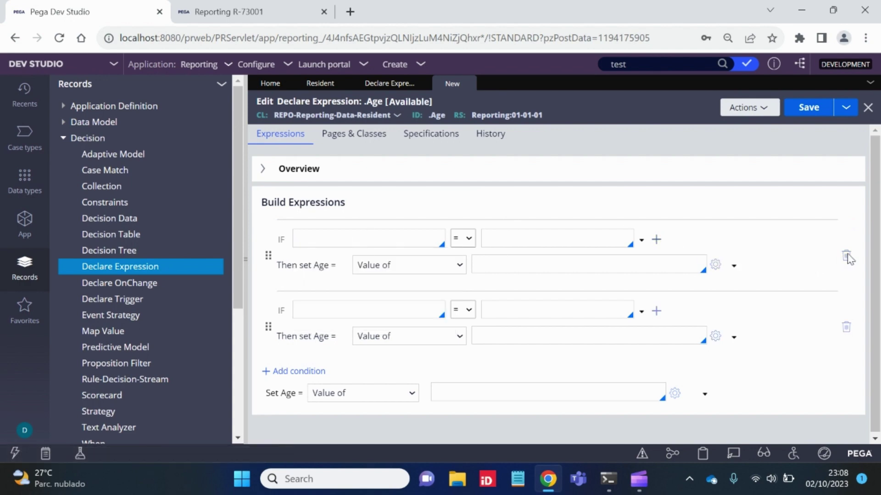
left_click(846, 256)
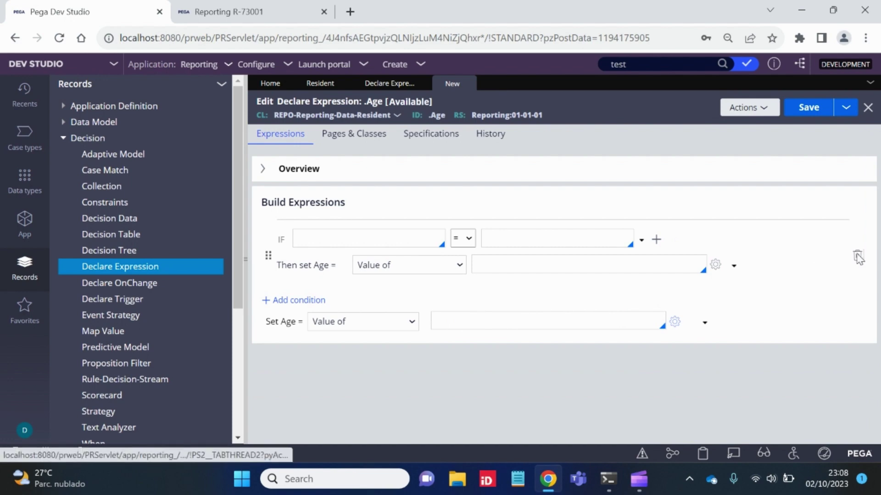
left_click(855, 257)
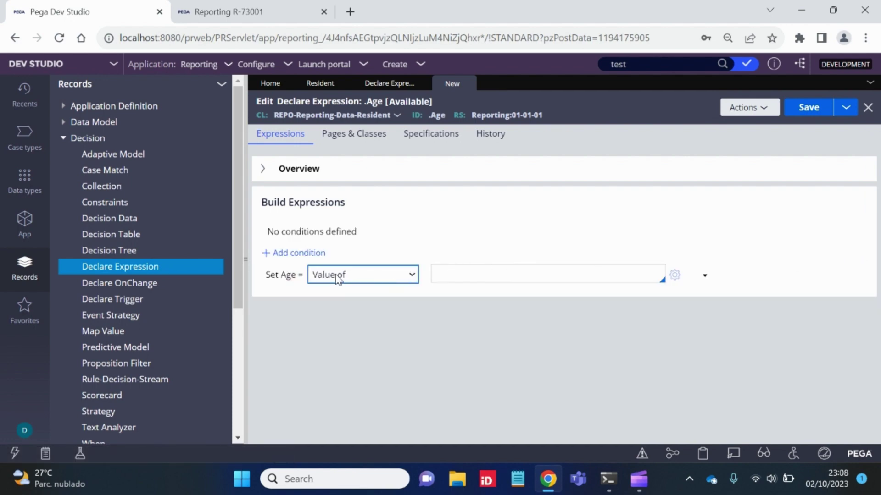
Try the sample expression Diferenca(Idade1, Idade2) as the Age value and clear it.
left_click(501, 268)
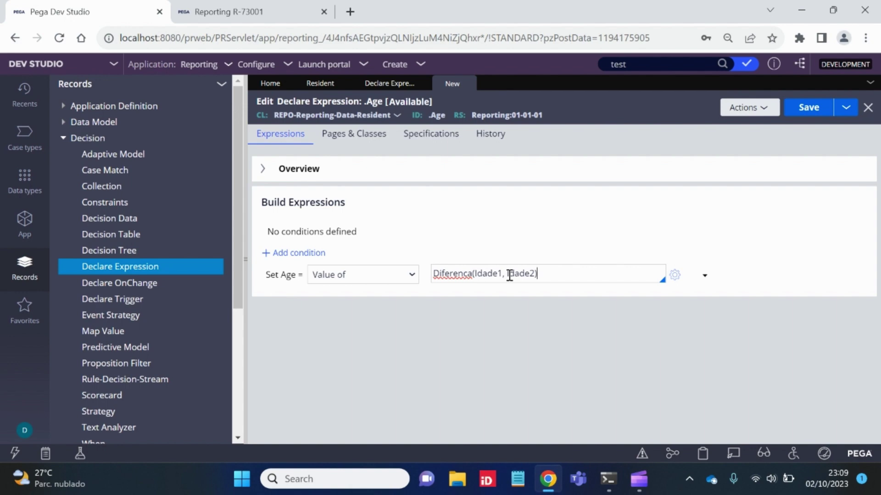
left_click_drag(540, 276, 438, 274)
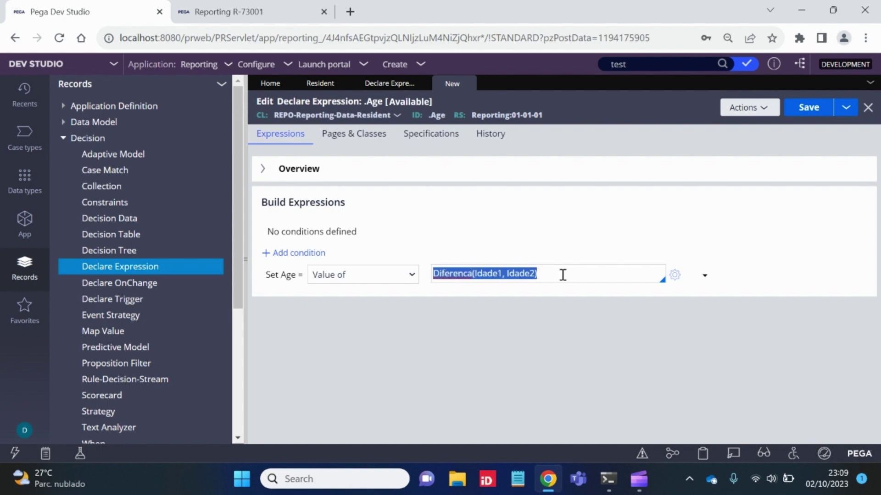
key("BackSpace")
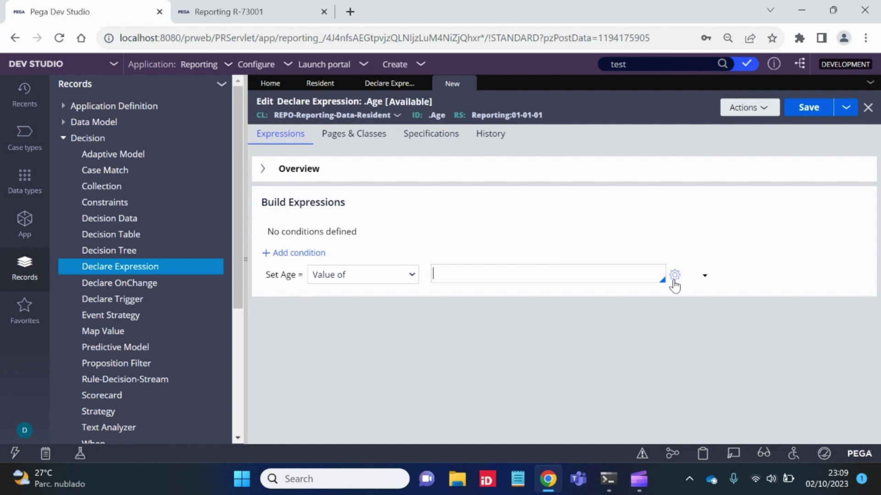
Open the expression builder for the Age value, search the functions for "difference" and insert DateTimeDifference.
left_click(675, 275)
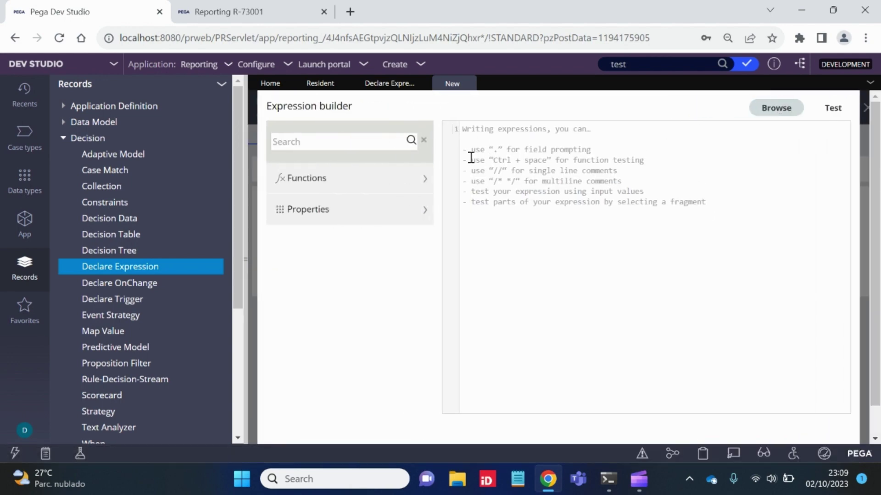
type("difference")
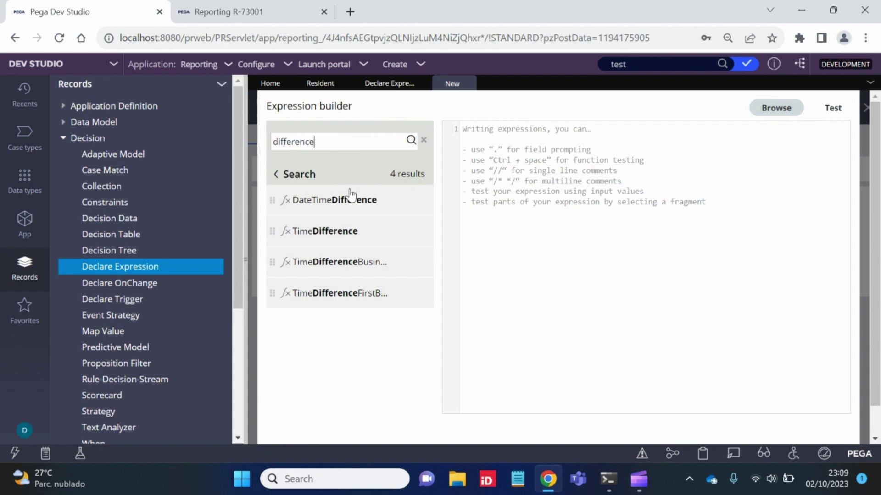
mouse_move(335, 205)
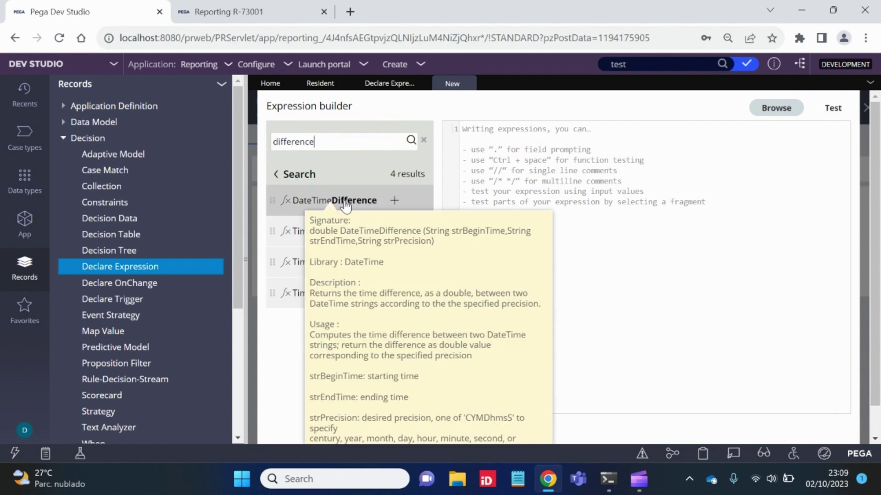
left_click(394, 201)
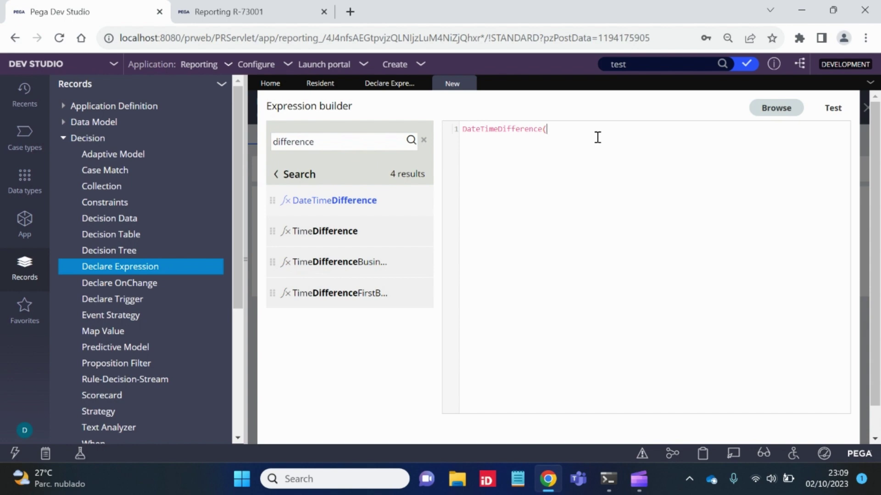
type(".")
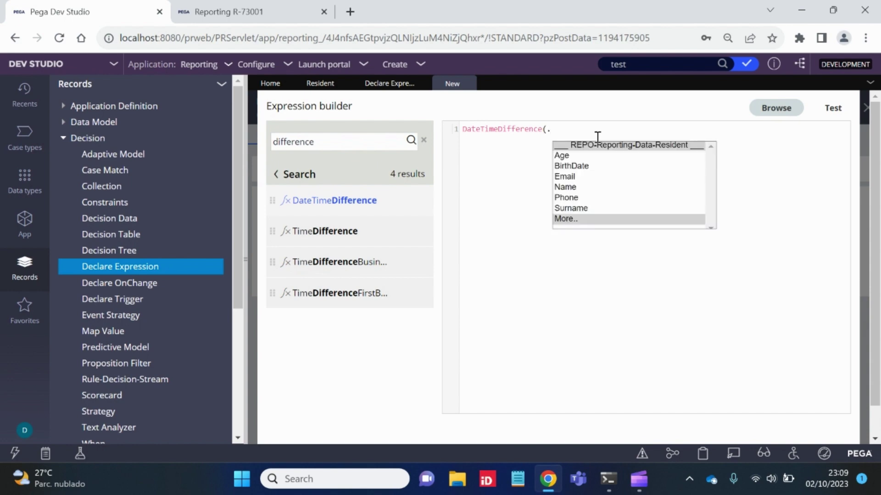
key("Down")
key("Return")
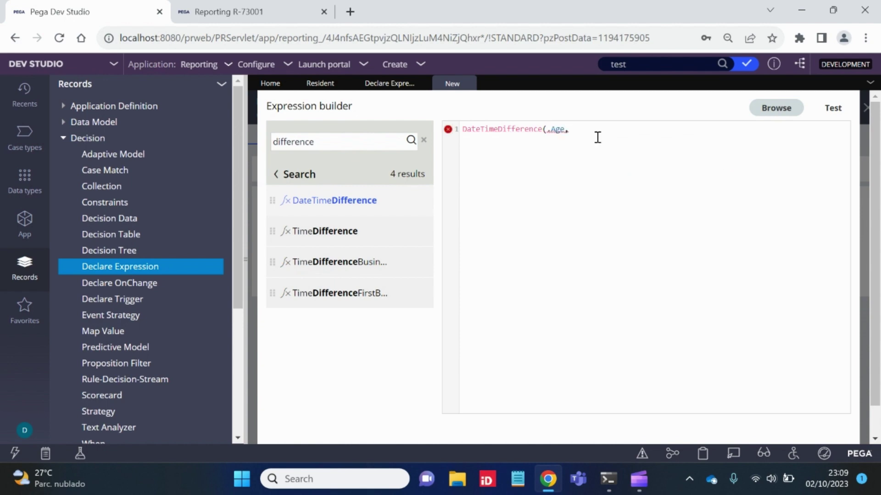
key("BackSpace")
key("BackSpace")
key("BackSpace")
Enter the Resident property .BirthDate as the first argument of DateTimeDifference.
type(".")
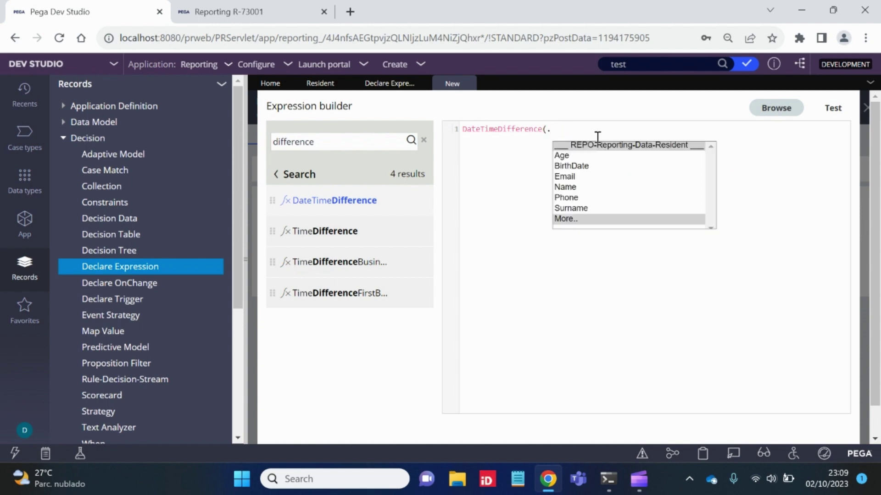
key("Down")
key("Down")
key("Return")
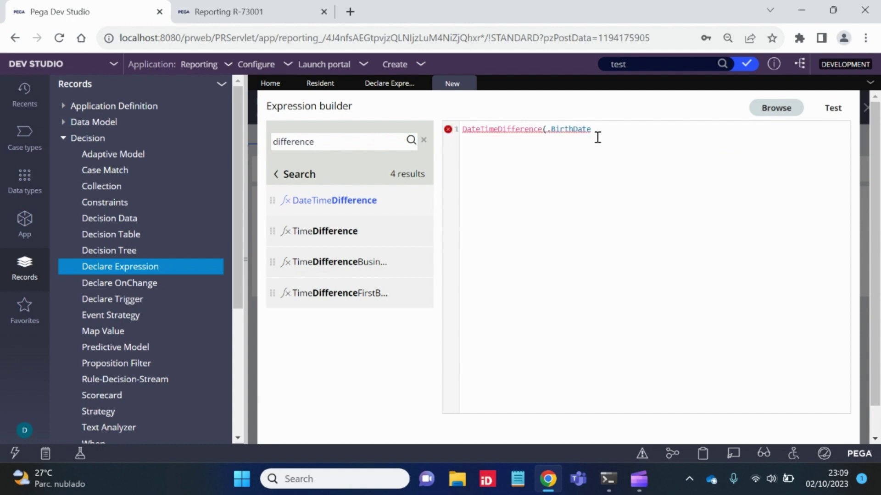
type(", @")
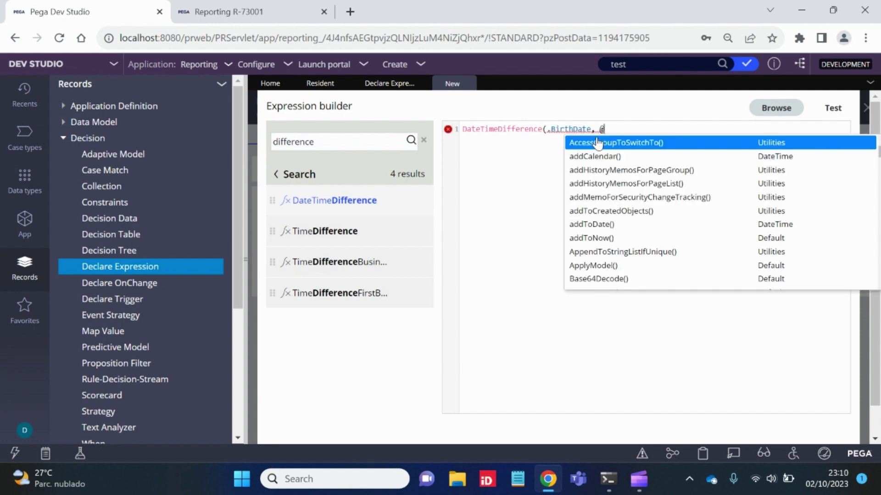
type("CurrentDa")
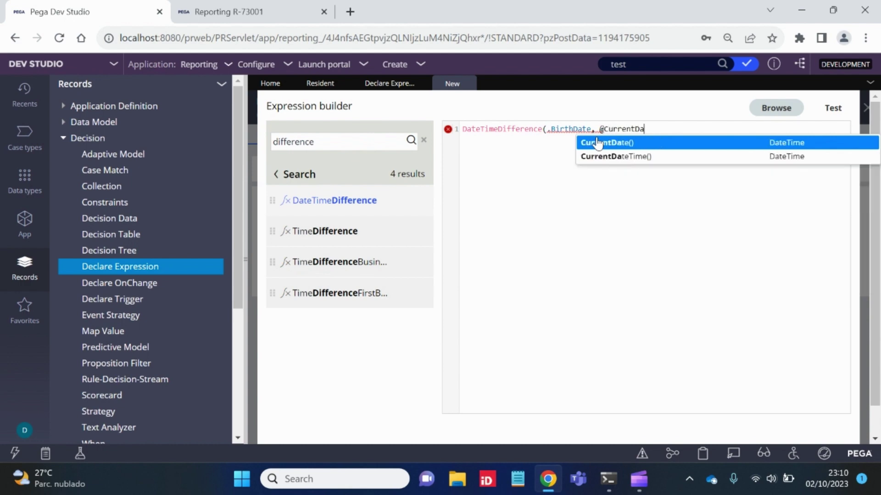
type("teTime")
key("Return")
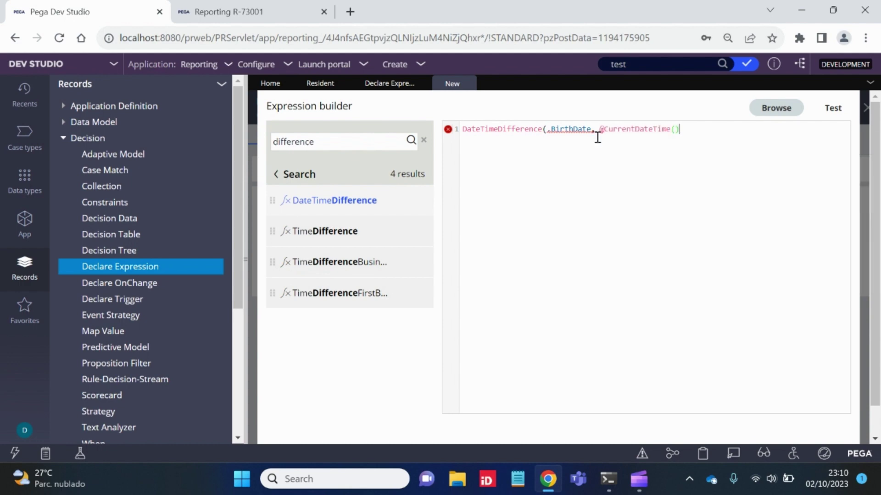
type(", \"Y")
Test the DateTimeDifference expression with a sample BirthDate about four years before the current date.
left_click(832, 119)
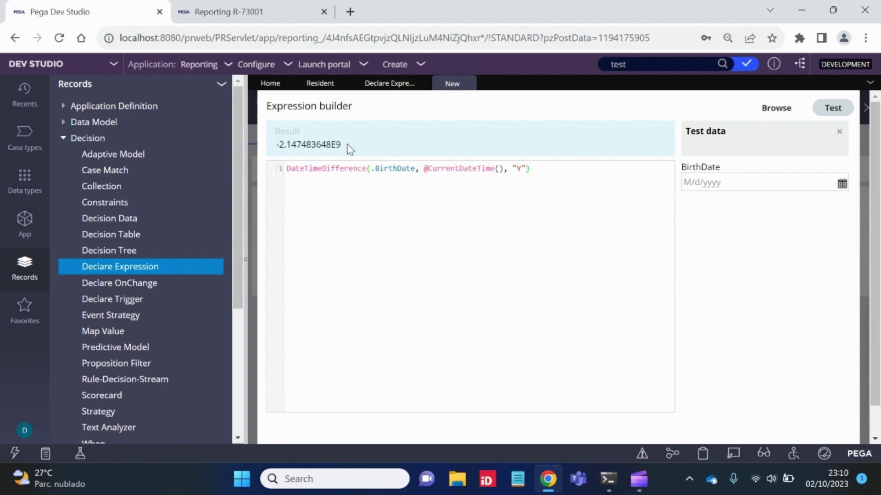
left_click_drag(339, 144, 301, 145)
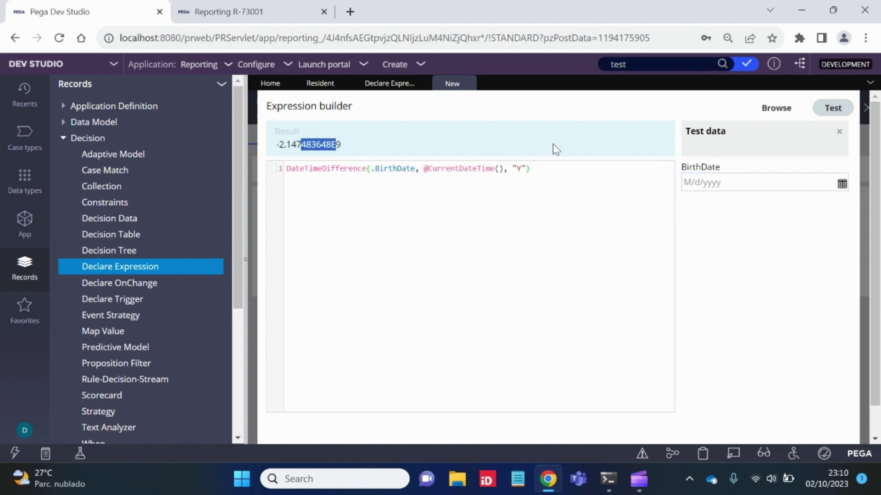
left_click(842, 184)
left_click(619, 174)
left_click(619, 174)
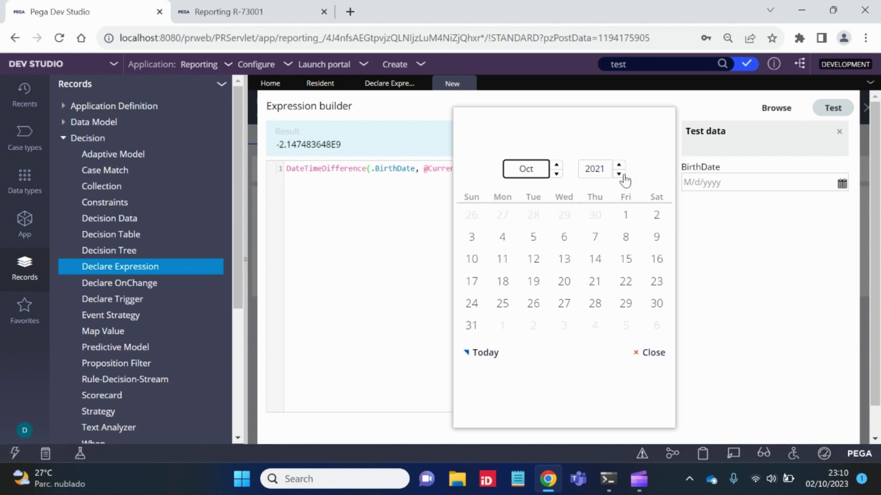
left_click(619, 174)
left_click(619, 174)
left_click(595, 237)
triple_click(548, 182)
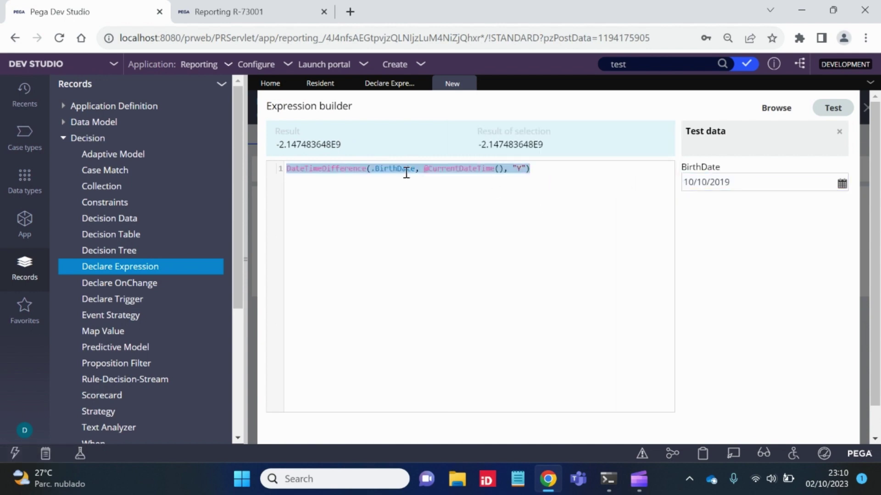
left_click_drag(341, 145, 278, 145)
left_click(554, 169)
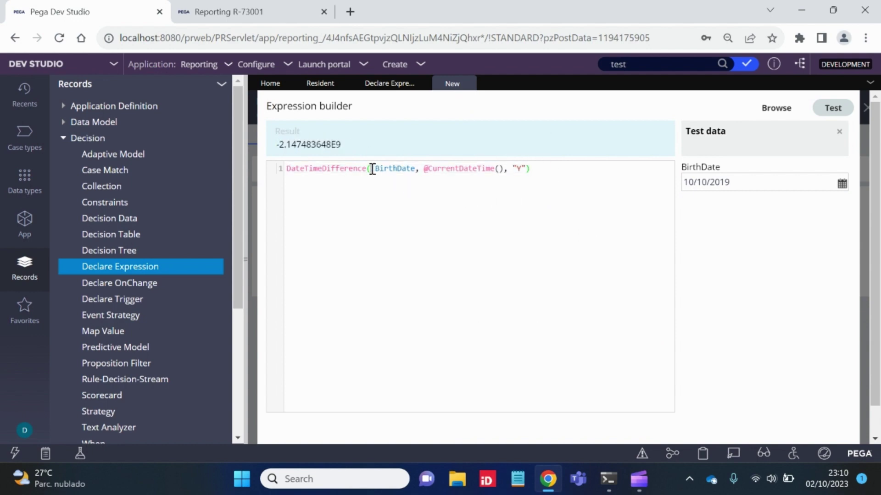
Evaluate the .BirthDate argument and the DateTimeDifference function name as separate fragments of the expression.
left_click_drag(371, 168, 414, 169)
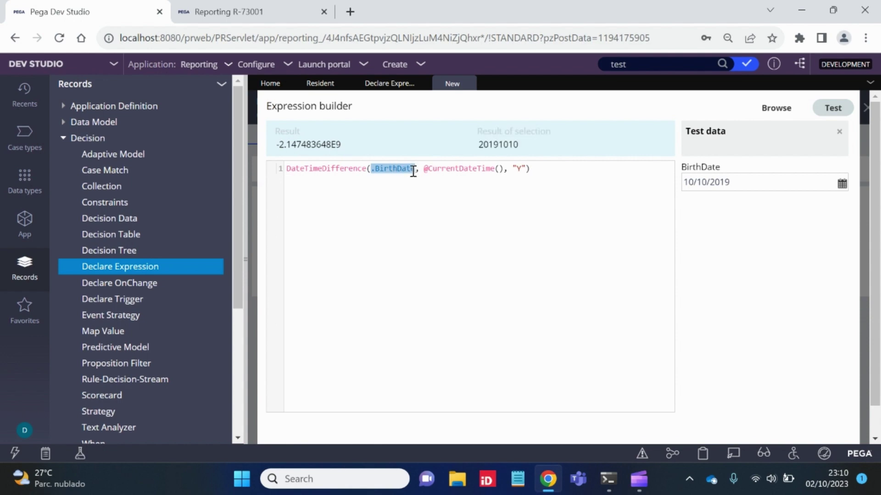
left_click_drag(368, 170, 286, 170)
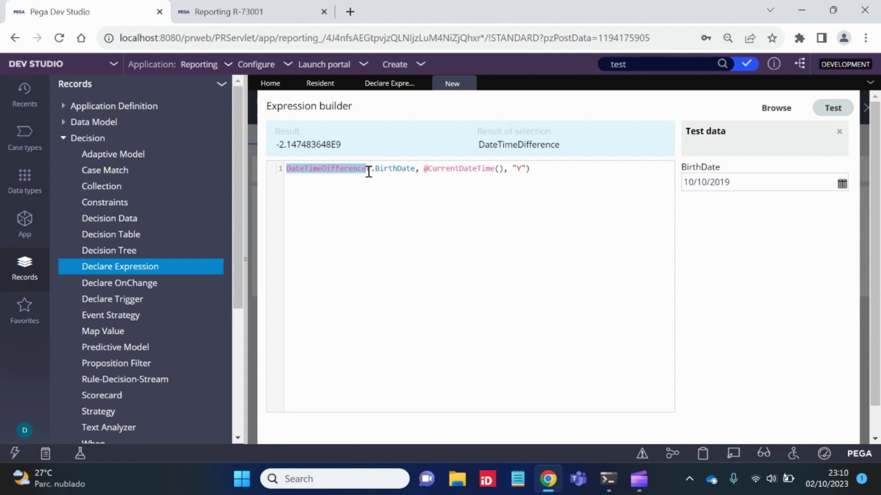
double_click(406, 169)
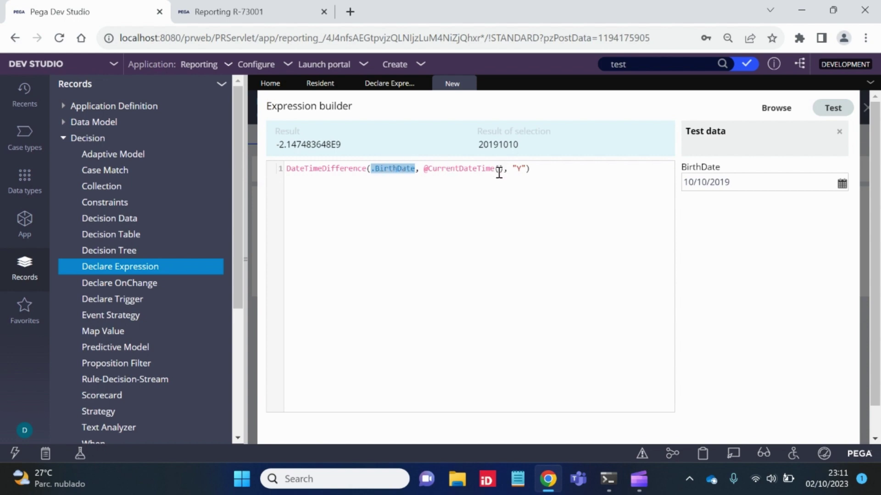
left_click(558, 170)
Wrap the .BirthDate argument in toDateTime() so the first argument reads toDateTime(.BirthDate).
double_click(389, 169)
left_click(370, 169)
type("to")
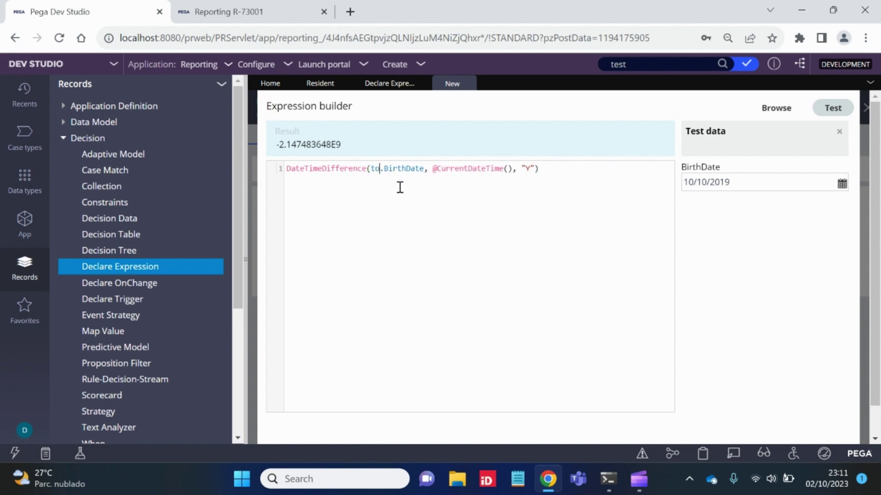
type("DateTime")
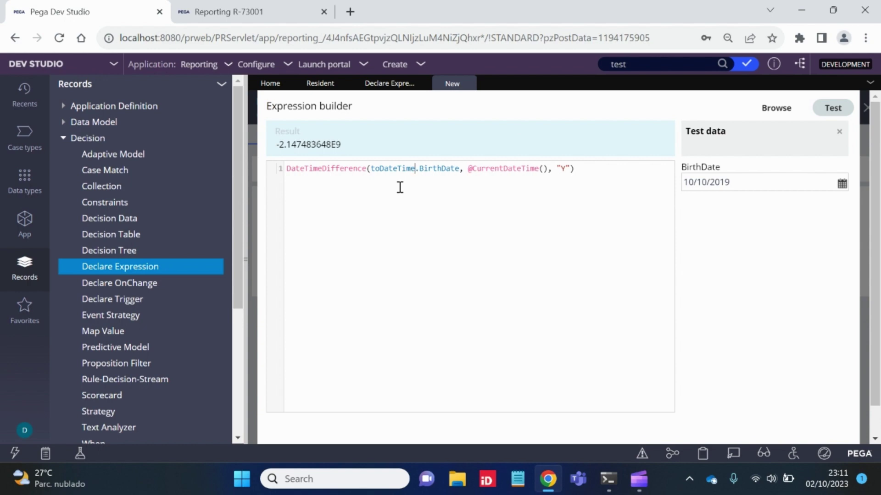
type("(.BirthDate")
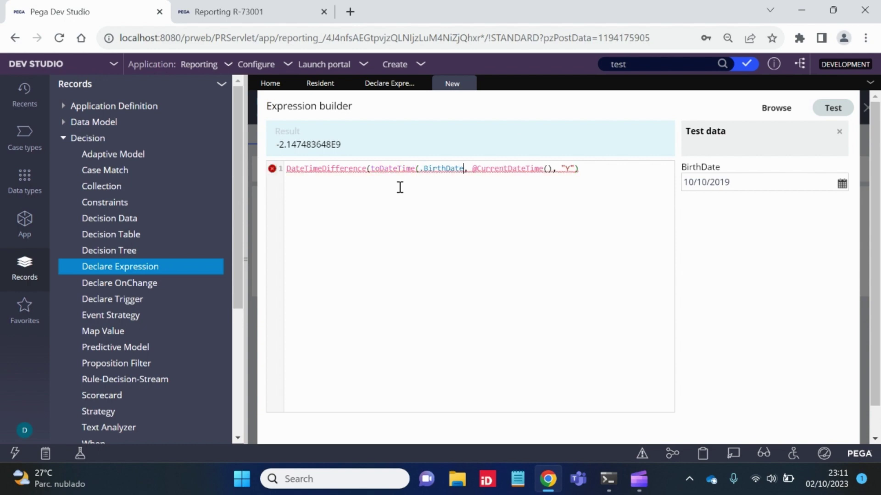
type(")")
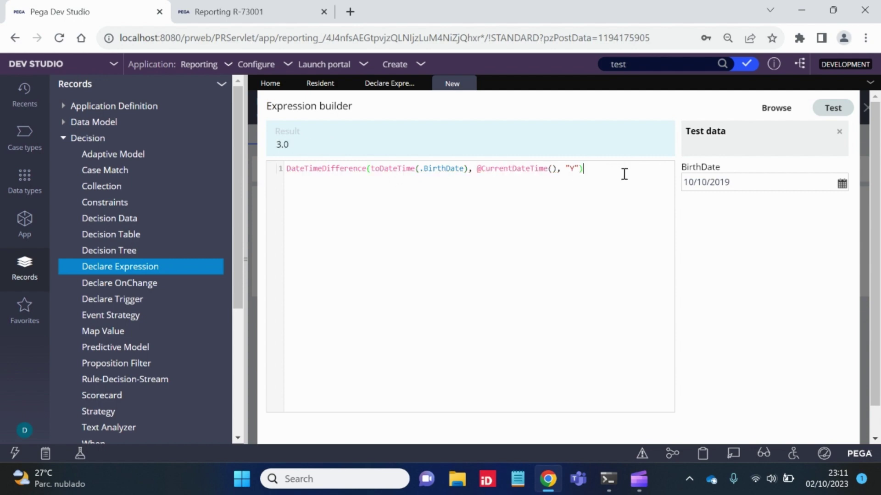
Retest the corrected expression with two earlier sample BirthDate values, moving back one year each time.
left_click_drag(290, 145, 275, 146)
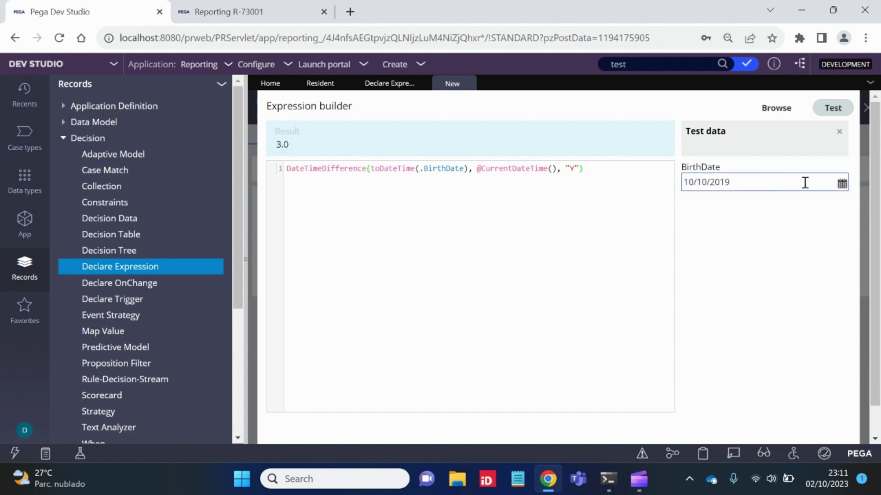
left_click(841, 184)
left_click(619, 174)
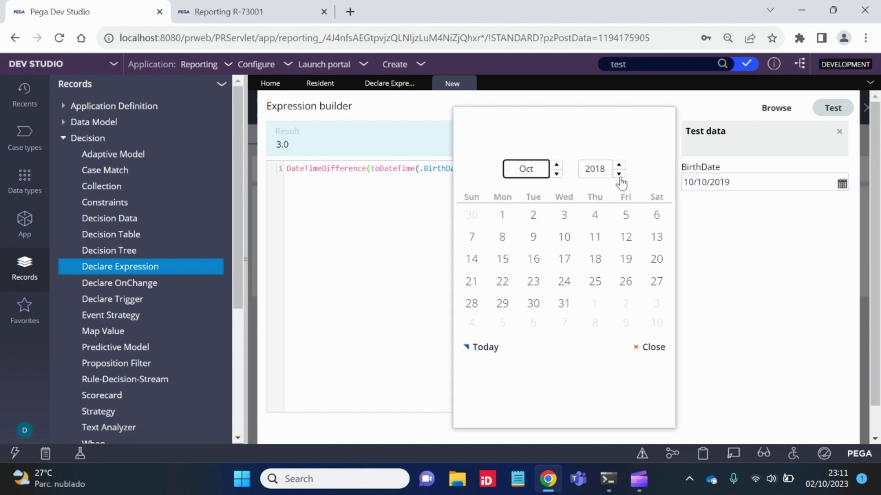
left_click(506, 215)
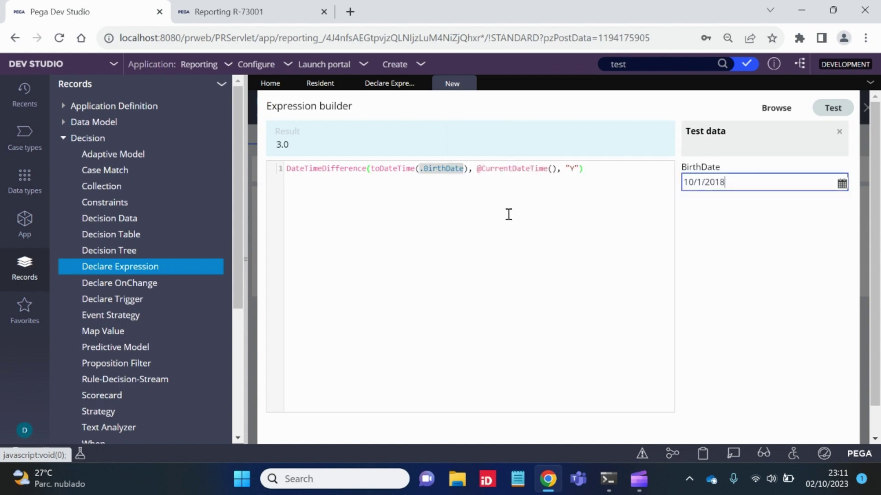
left_click(607, 178)
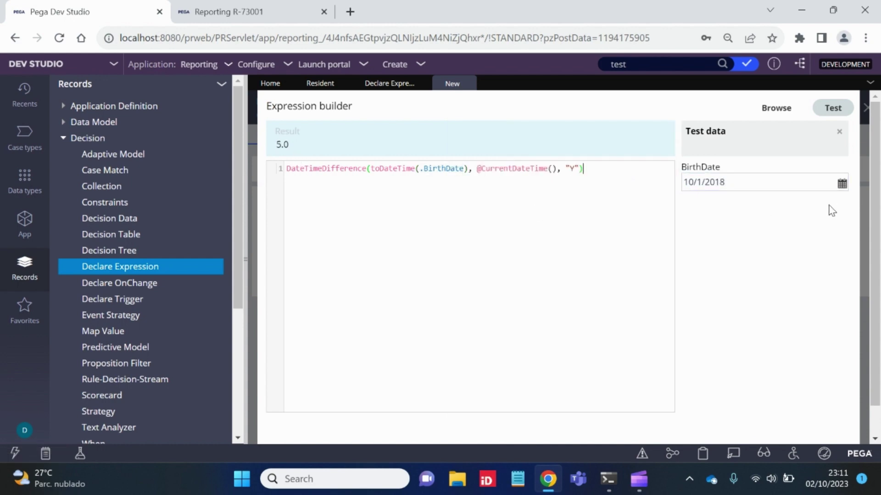
left_click(842, 184)
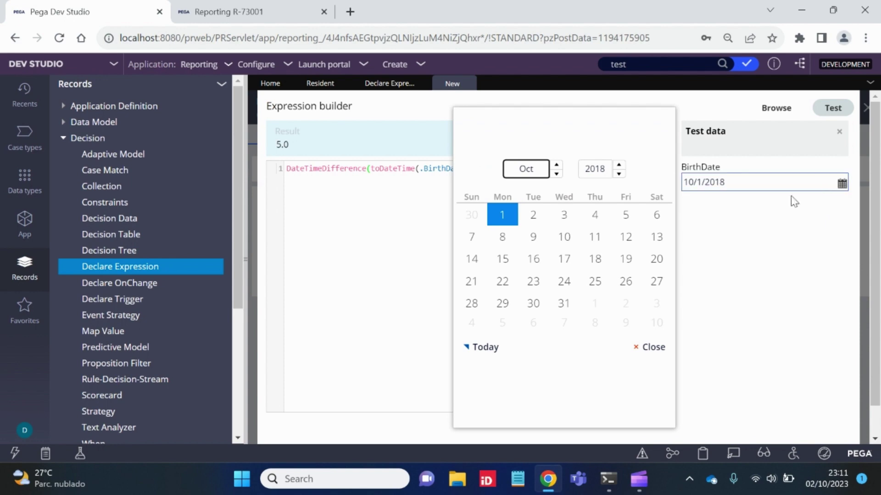
left_click(619, 174)
left_click(471, 221)
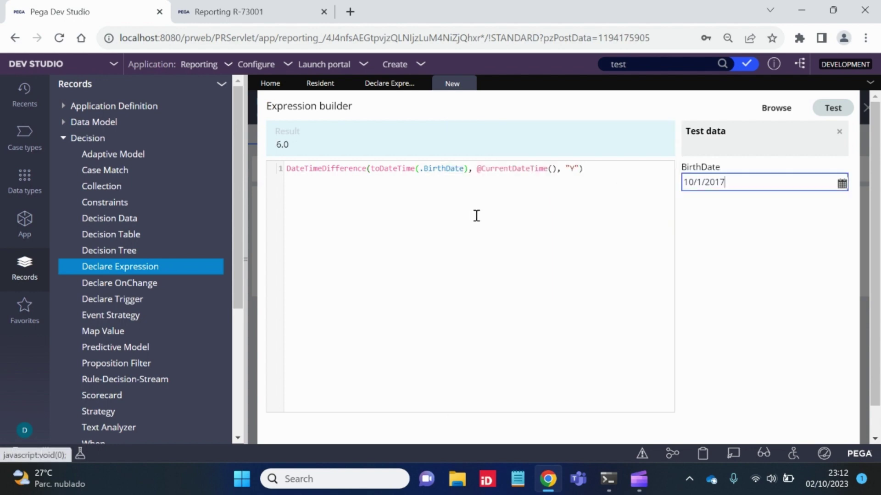
triple_click(633, 171)
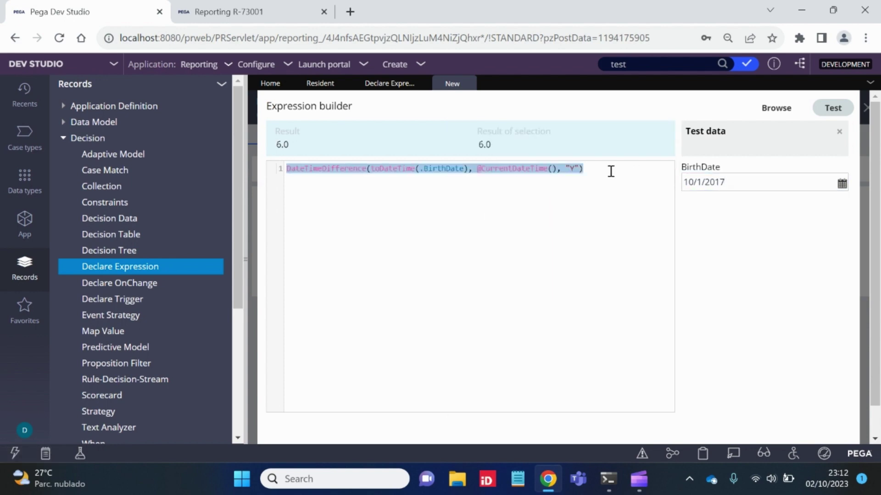
left_click(594, 173)
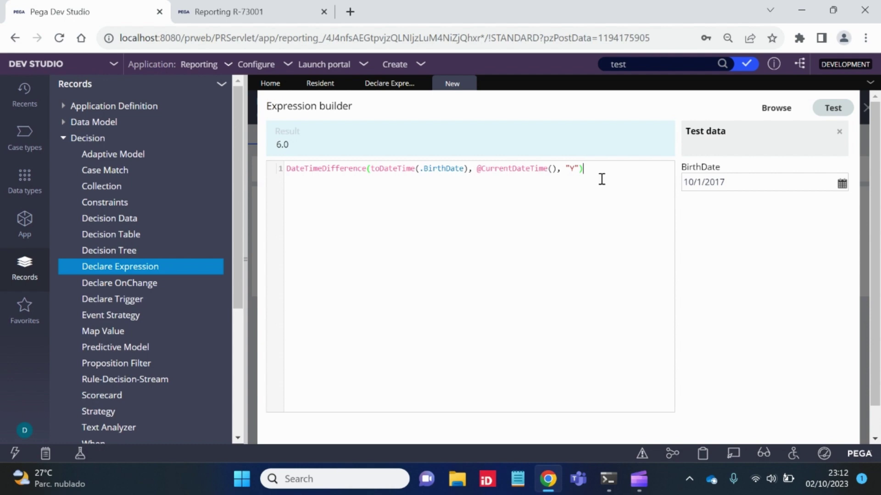
Review the complete expression and submit it from the expression builder as the Age value.
left_click_drag(607, 171, 285, 172)
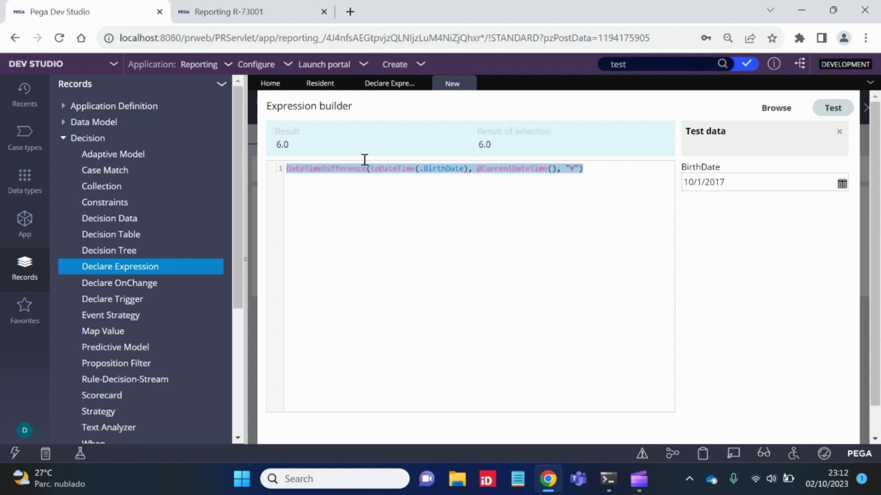
left_click(610, 171)
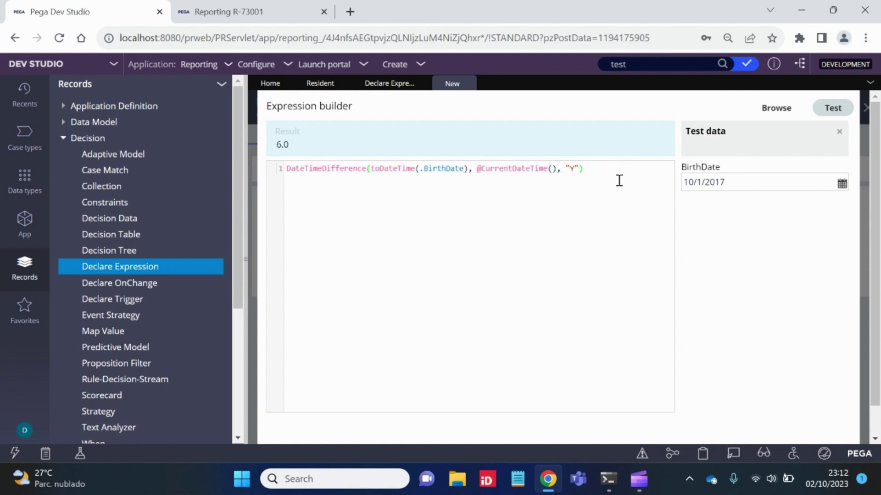
scroll(794, 259, "down", 1)
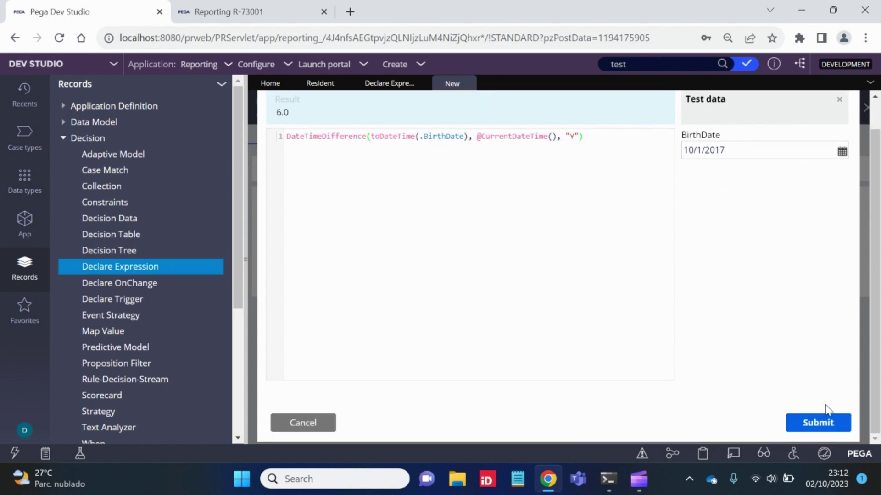
left_click(814, 419)
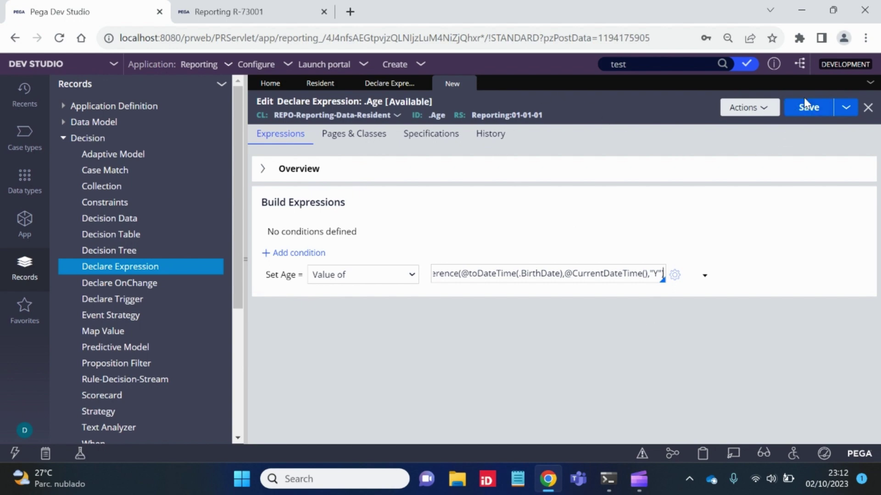
Save the .Age Declare Expression and review the info warning on the record.
left_click(811, 108)
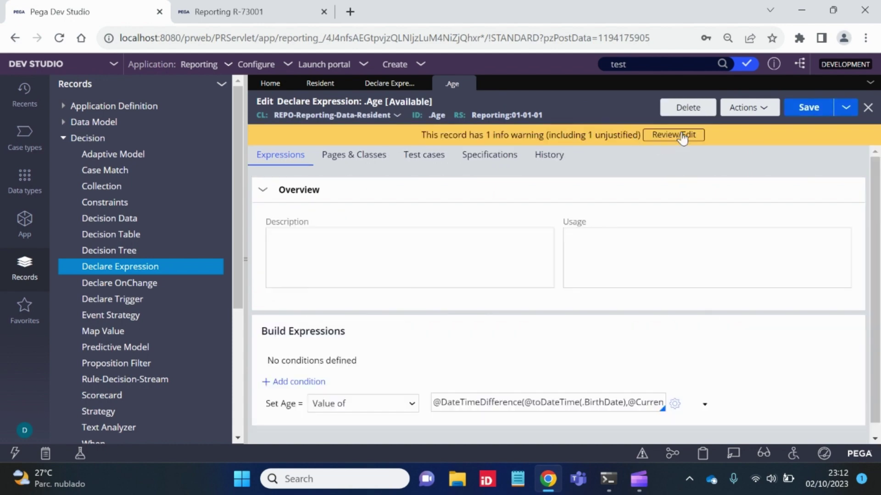
left_click(681, 137)
left_click(791, 106)
Open the PersonalData section from the Reporting class's user interface rules and look over its fields.
left_click(65, 138)
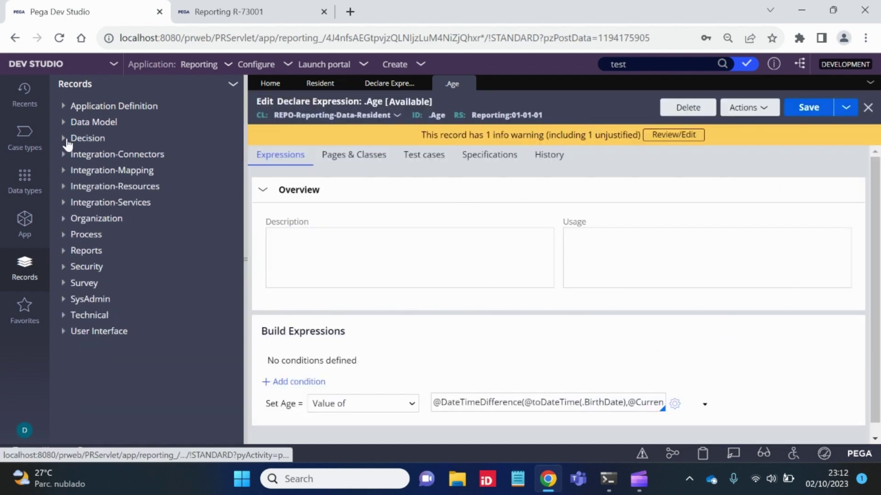
left_click(24, 224)
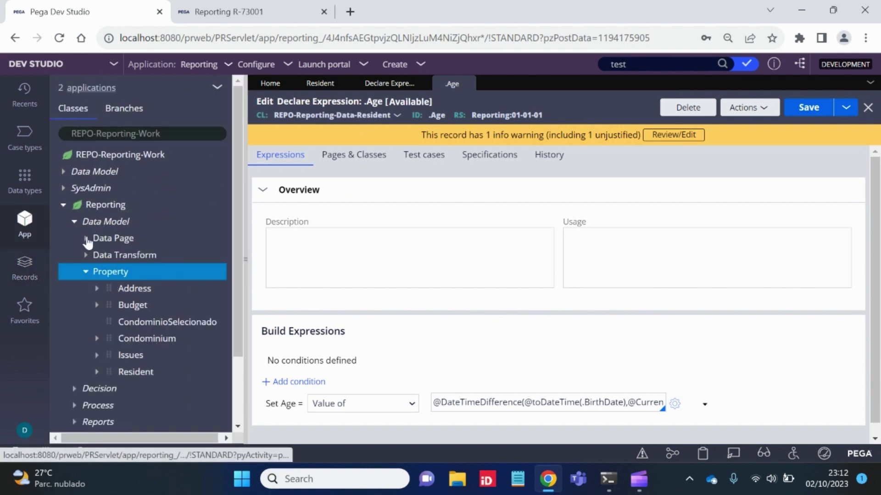
left_click(85, 272)
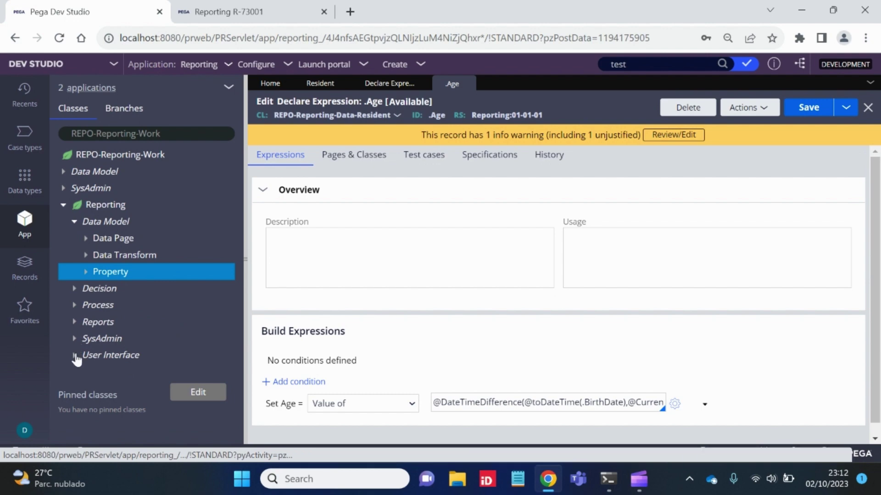
left_click(75, 356)
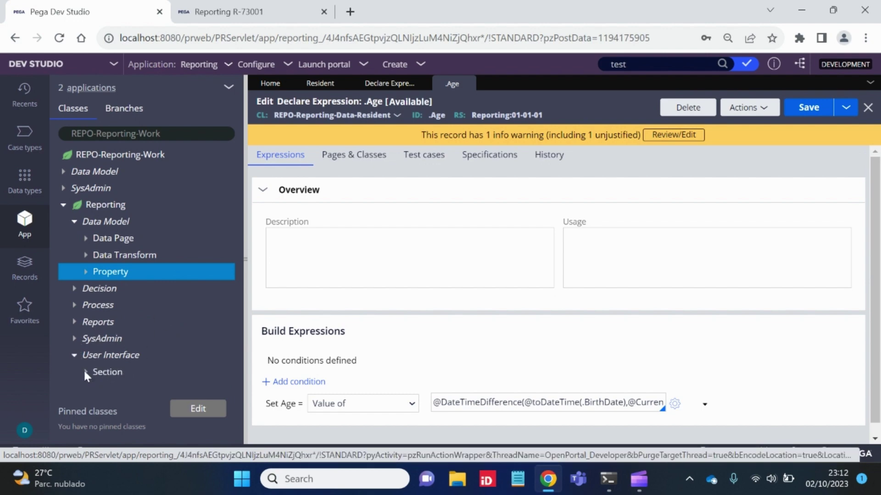
left_click(86, 373)
scroll(187, 282, "down", 2)
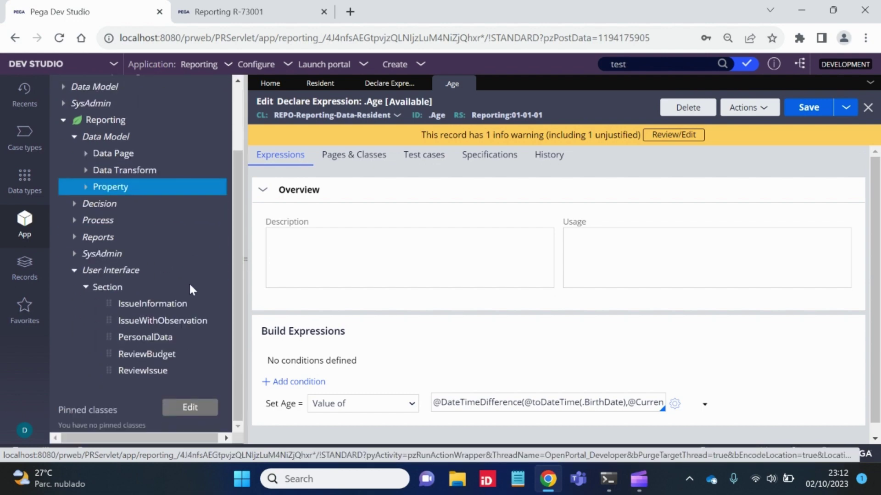
left_click(152, 338)
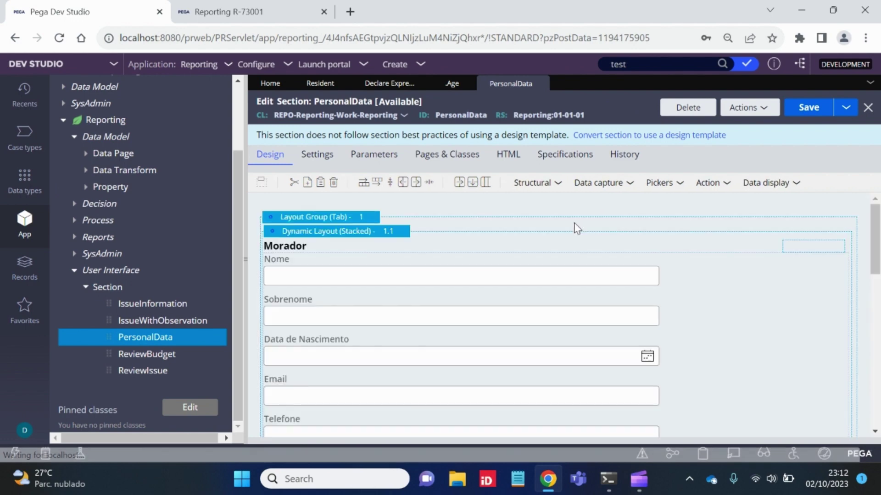
scroll(539, 239, "down", 3)
scroll(489, 280, "up", 1)
scroll(489, 279, "up", 2)
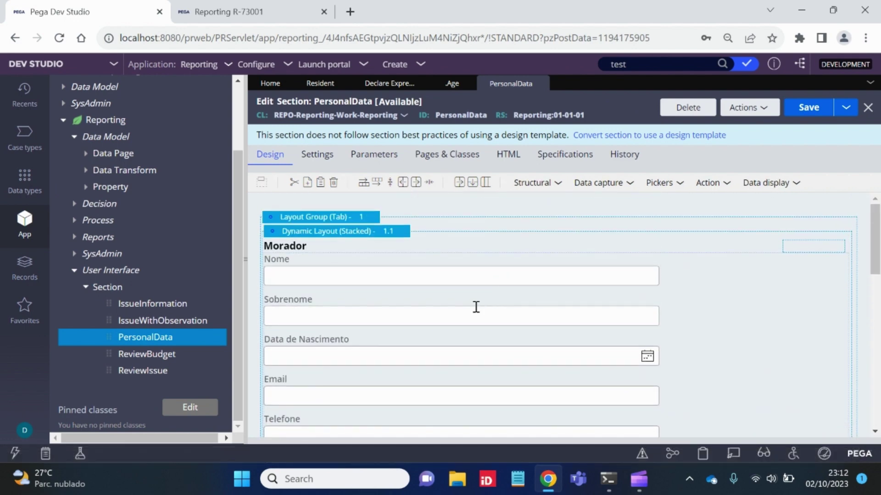
Open the embedded ResidentData section rule from its cell properties in the PersonalData section.
left_click(477, 312)
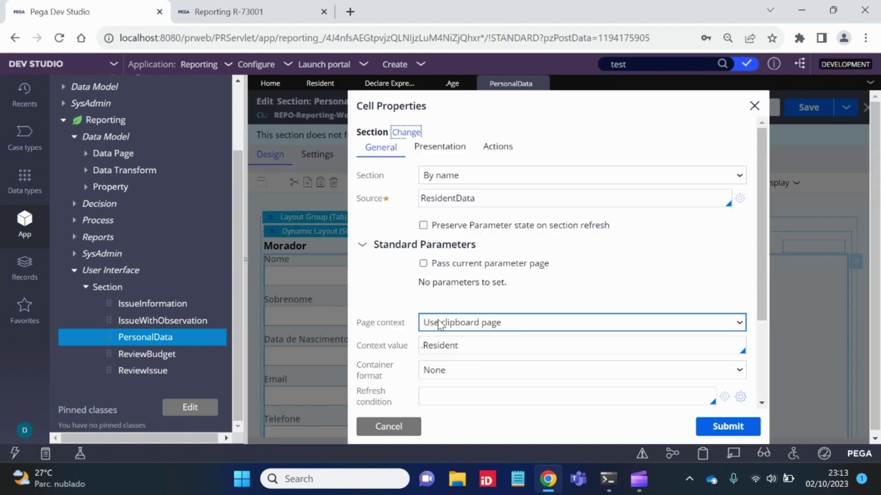
left_click_drag(477, 198, 437, 198)
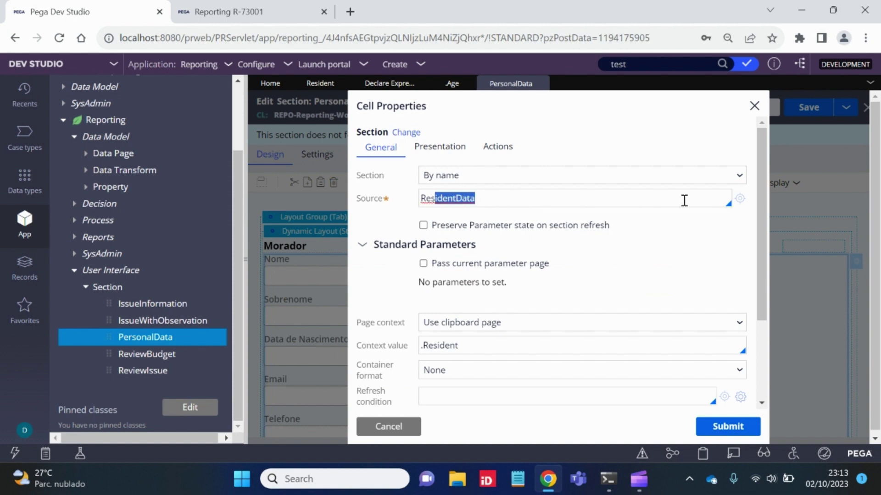
left_click(739, 198)
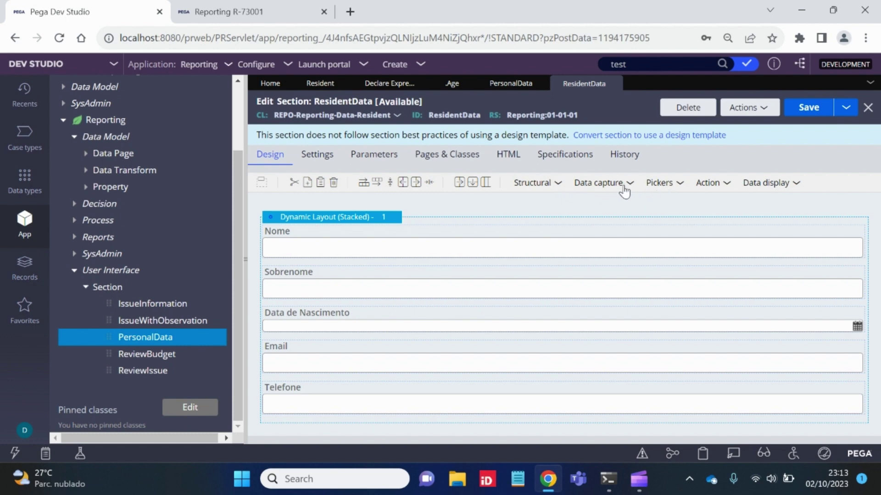
Add a text input between the Data de Nascimento and Email fields of the ResidentData section.
left_click(604, 183)
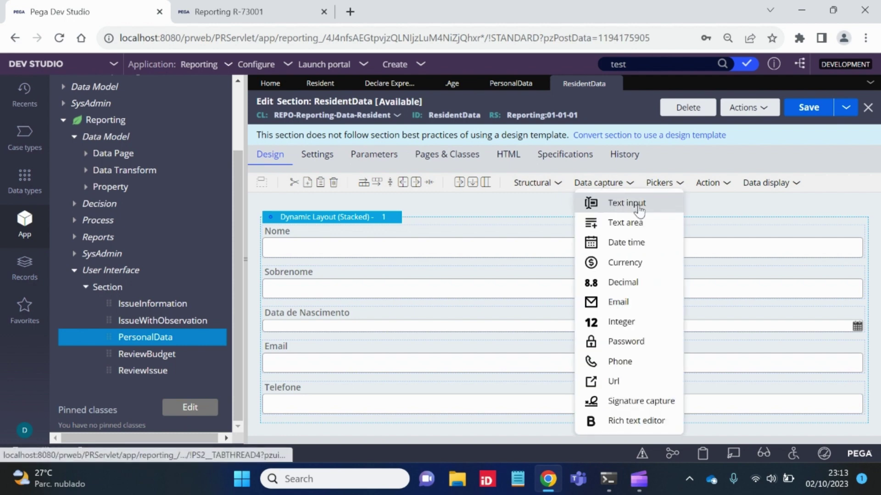
left_click_drag(617, 203, 386, 346)
scroll(413, 349, "down", 1)
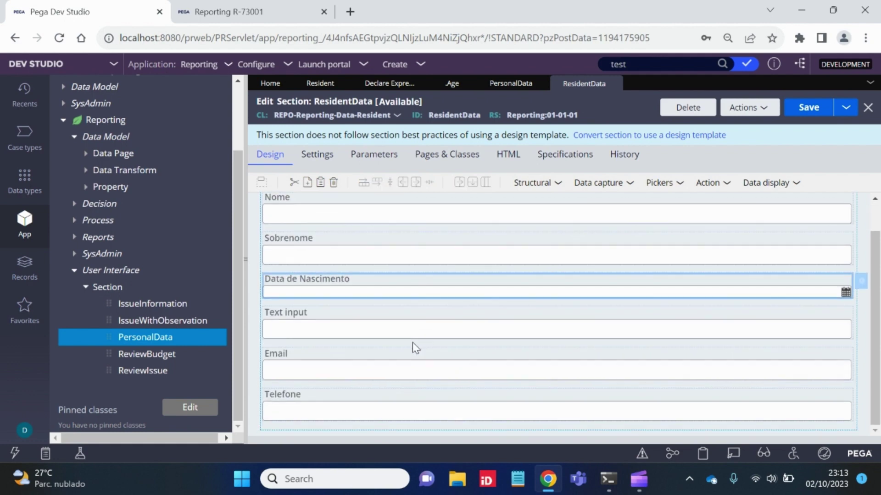
Set the new text input's edit options to Read-only (always).
left_click(414, 327)
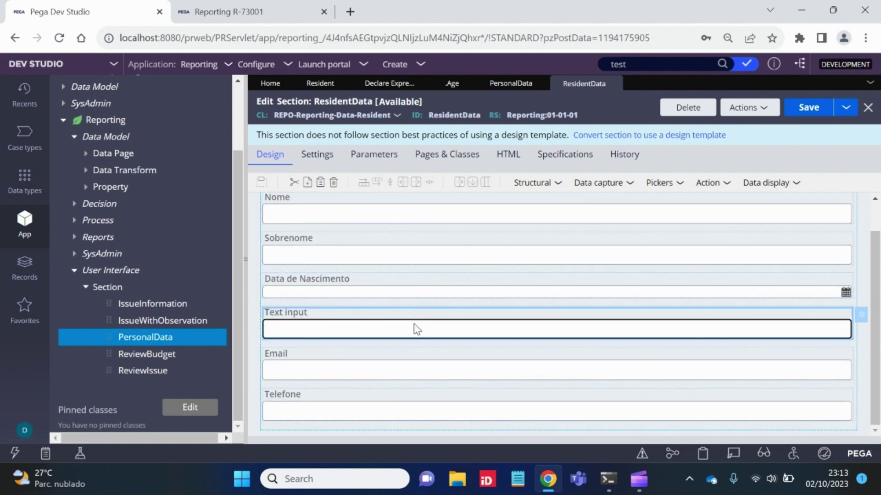
double_click(416, 328)
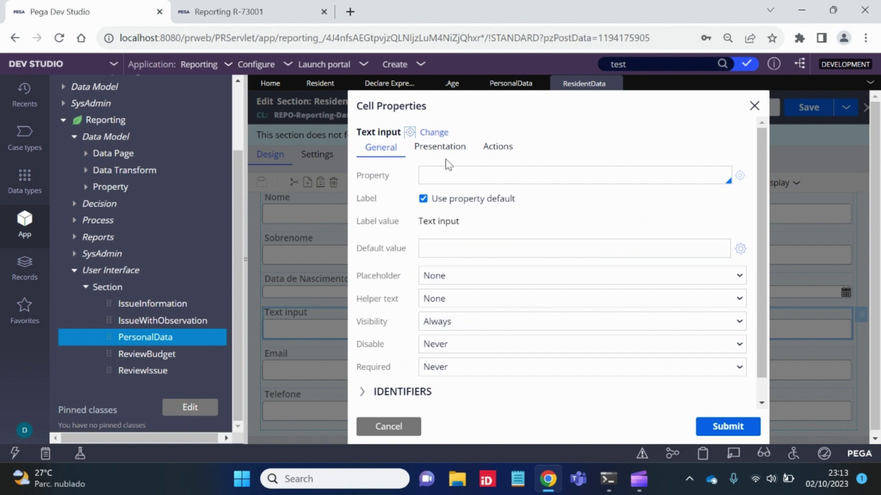
left_click(440, 147)
left_click(487, 181)
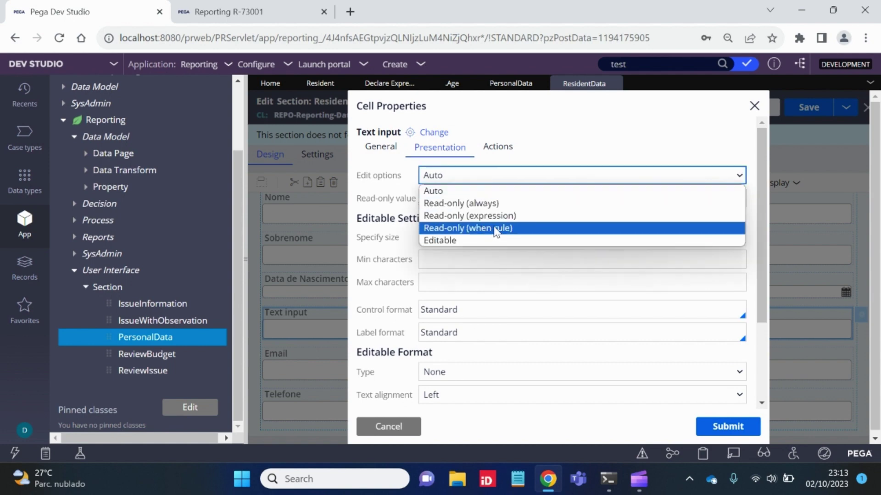
left_click(463, 203)
Bind the read-only text input to the .Age property.
left_click(381, 147)
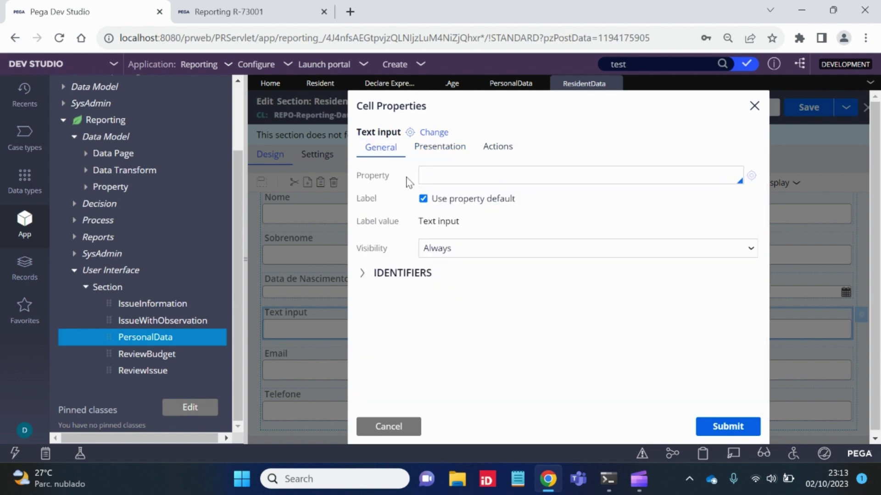
left_click(458, 179)
type(".")
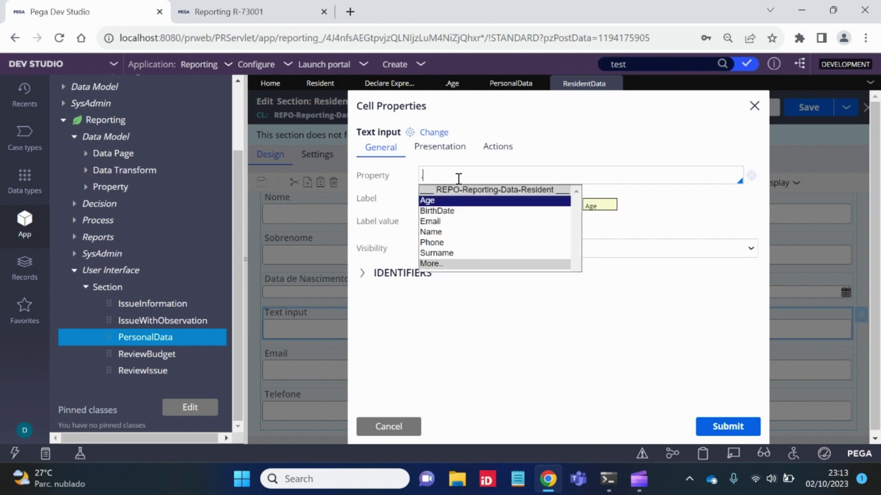
key("Return")
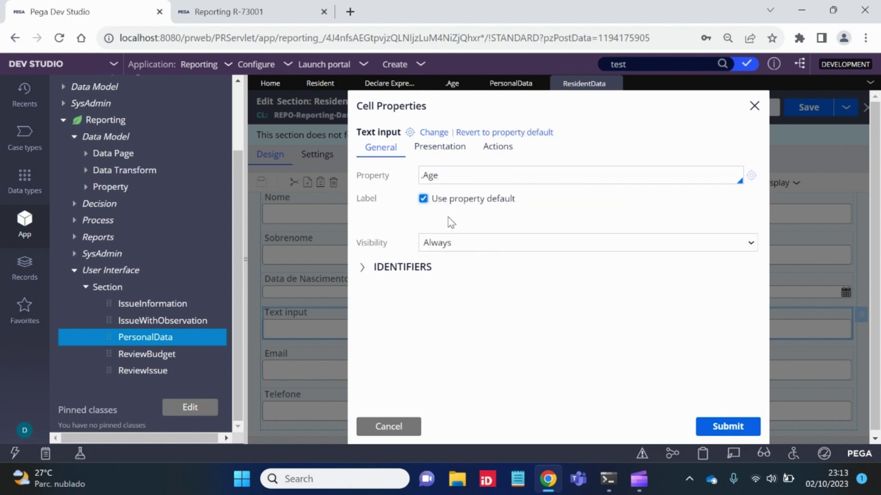
Replace the Age field's default label with Idade, submit the cell properties and save the ResidentData section.
left_click(423, 199)
triple_click(444, 218)
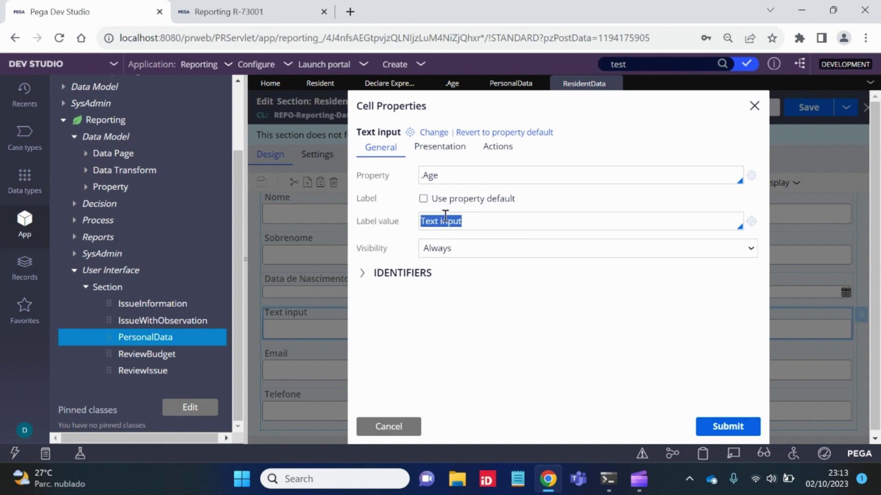
type("Idade")
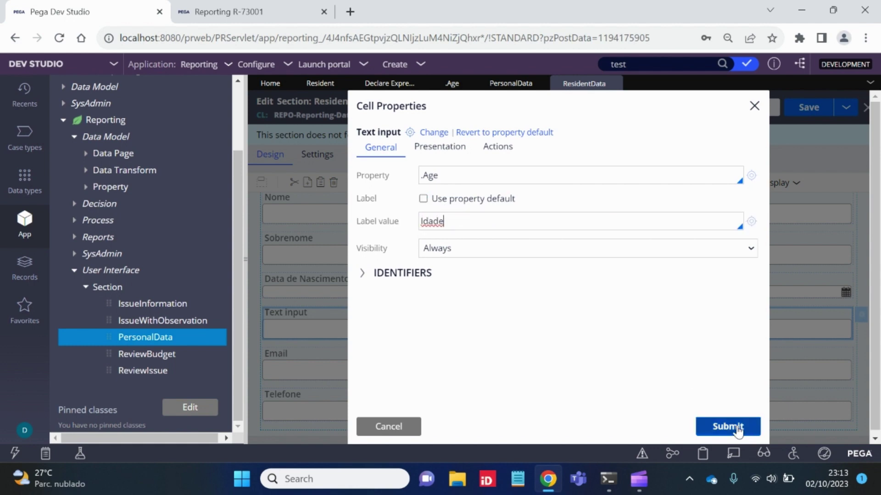
left_click(734, 425)
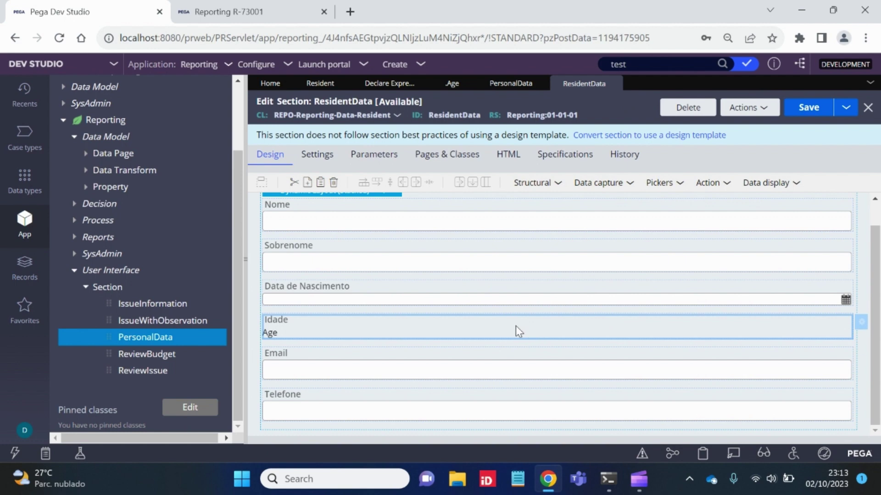
left_click(809, 107)
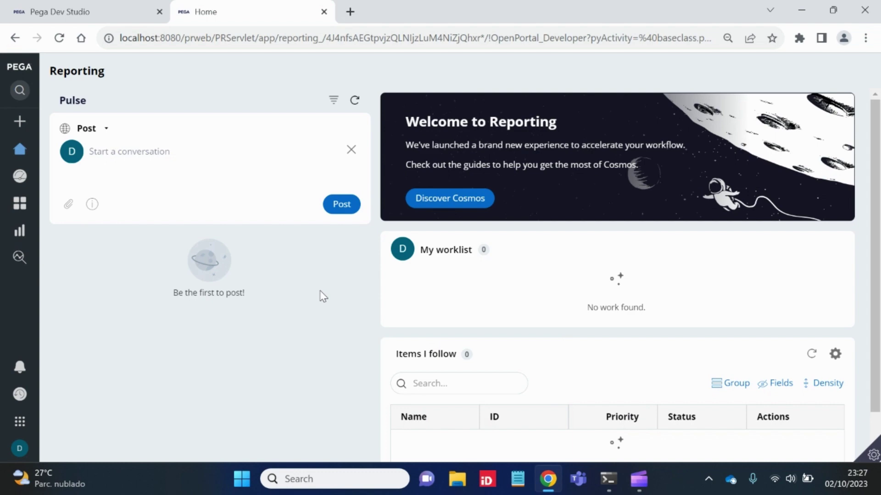
Create a new Reporting case in the Reporting portal with the default label.
left_click(21, 123)
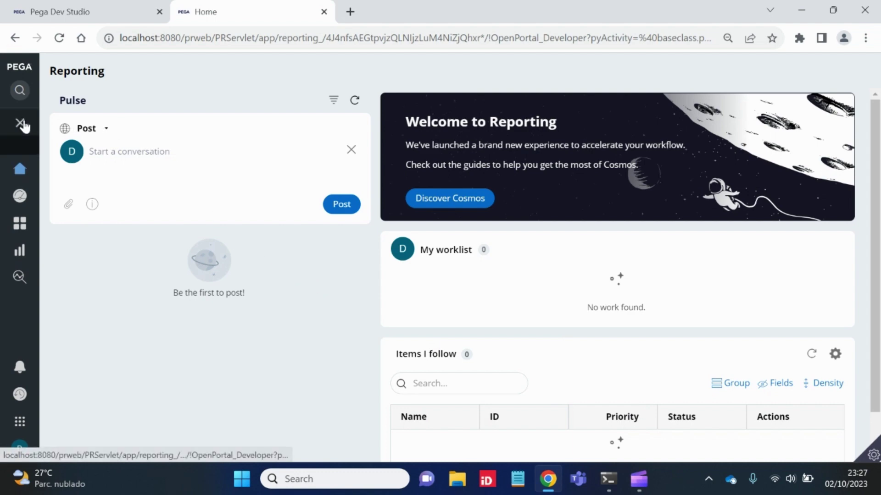
left_click(72, 145)
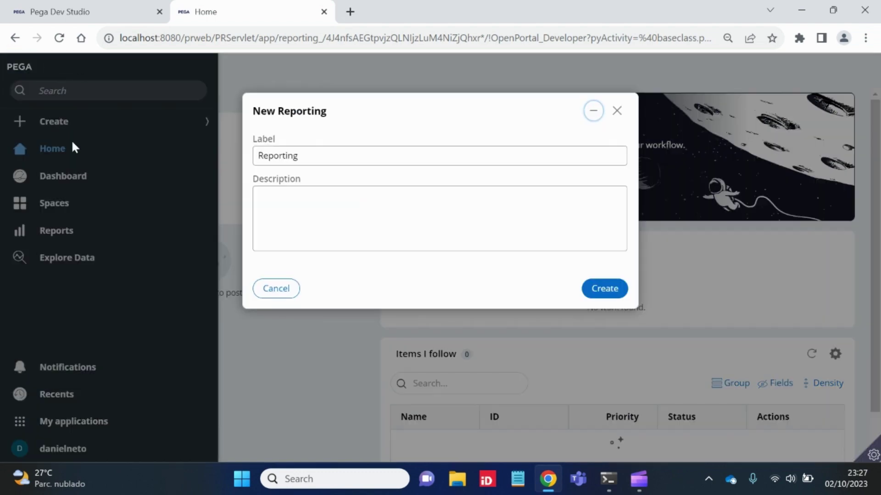
left_click(605, 289)
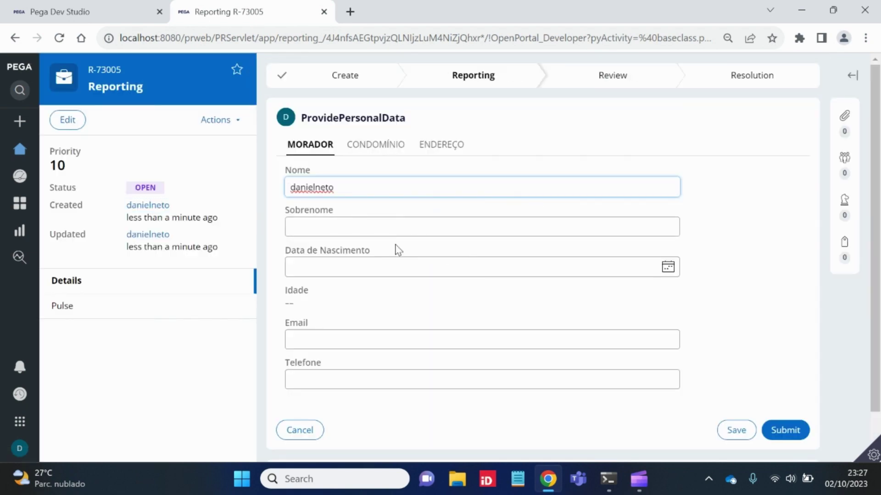
Pick a test birth date for Data de Nascimento in the new case and check the Idade field.
left_click(668, 267)
left_click(418, 291)
left_click(418, 292)
left_click(418, 292)
left_click(418, 291)
left_click(418, 292)
left_click(419, 292)
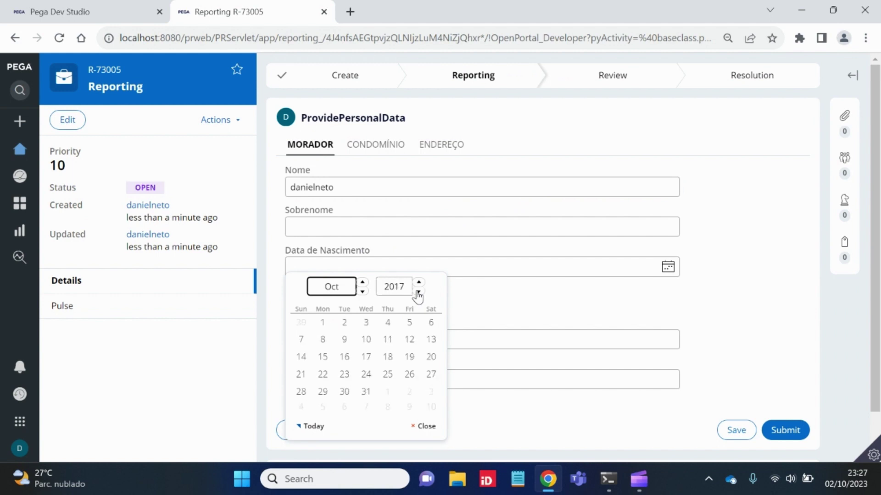
left_click(419, 291)
left_click(418, 292)
left_click(418, 292)
left_click(418, 291)
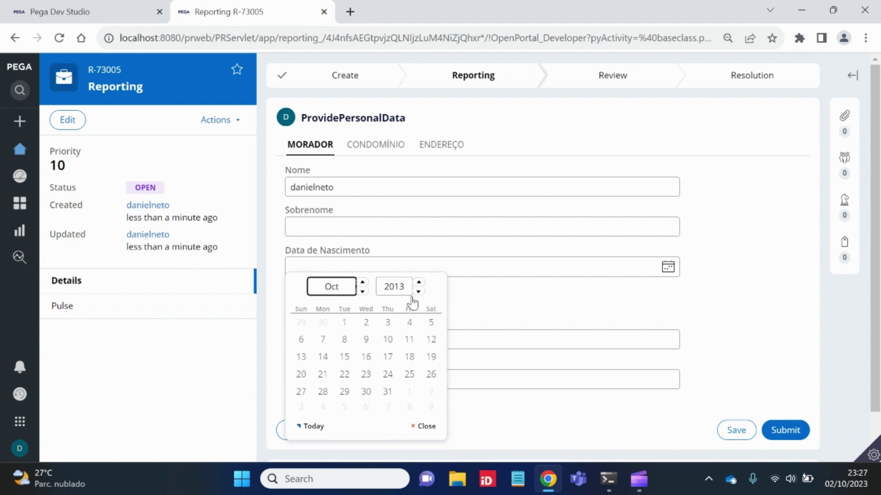
left_click(366, 340)
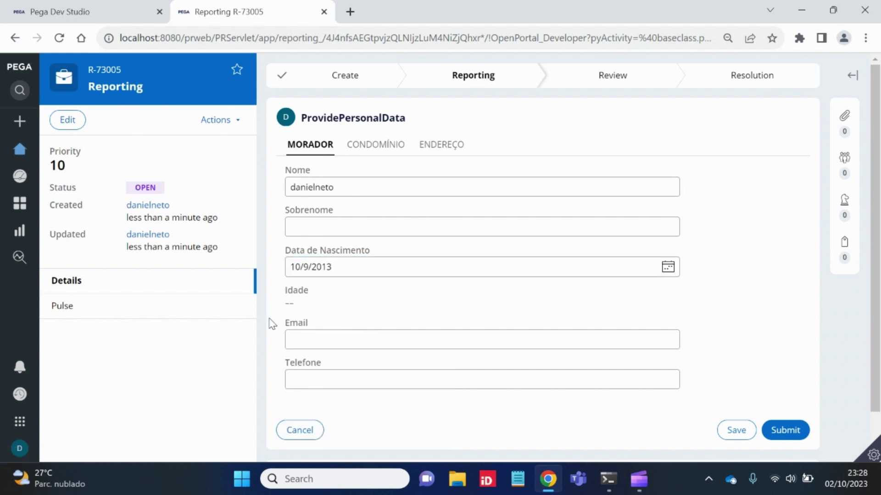
double_click(296, 290)
left_click(302, 305)
double_click(288, 292)
left_click(328, 300)
left_click(342, 305)
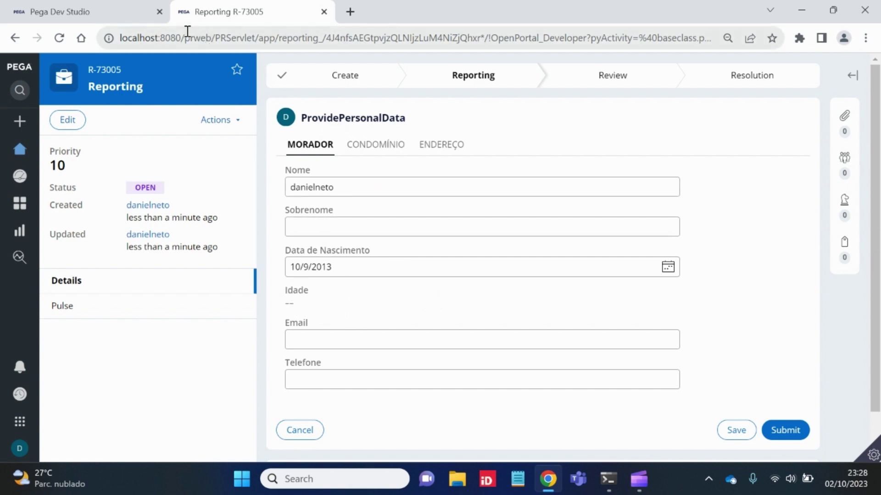
Switch to Dev Studio and add a Change event to the Data de Nascimento cell's editable action set in the ResidentData section.
left_click(116, 14)
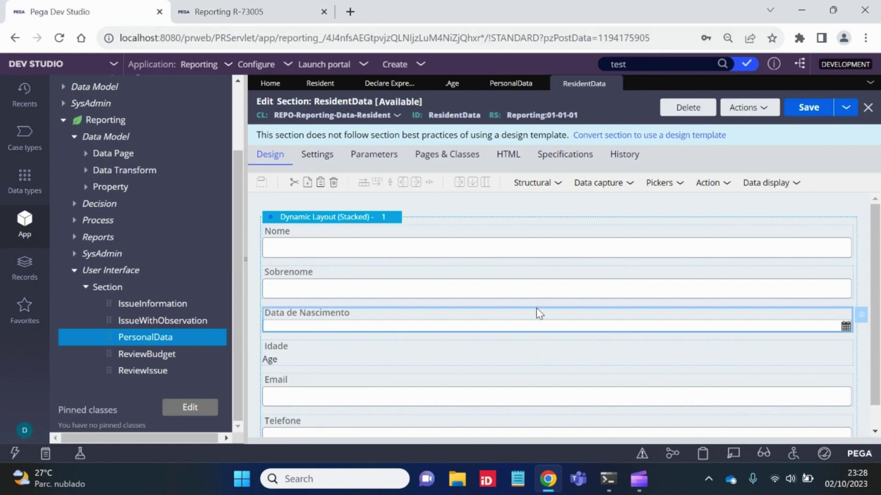
double_click(450, 113)
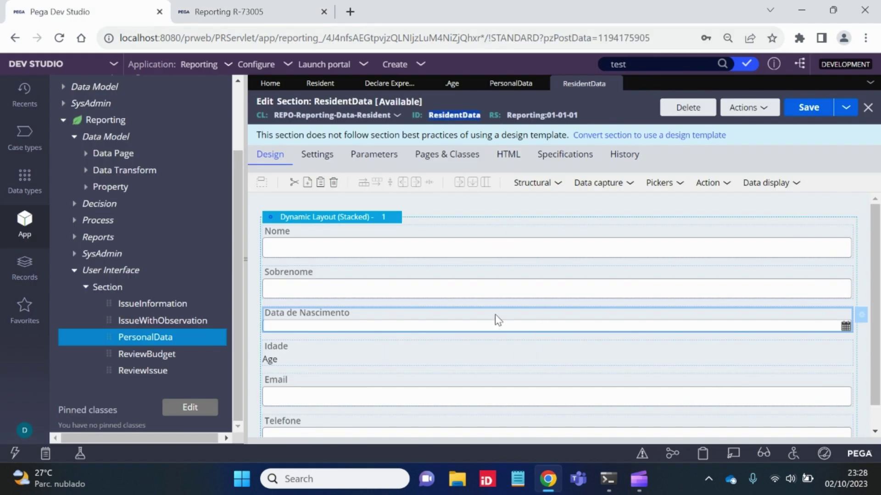
left_click(864, 319)
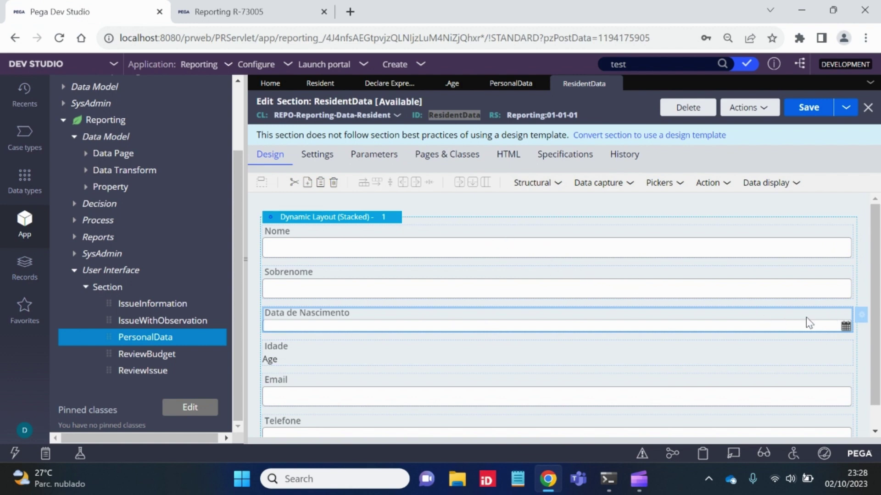
left_click(860, 315)
left_click(502, 148)
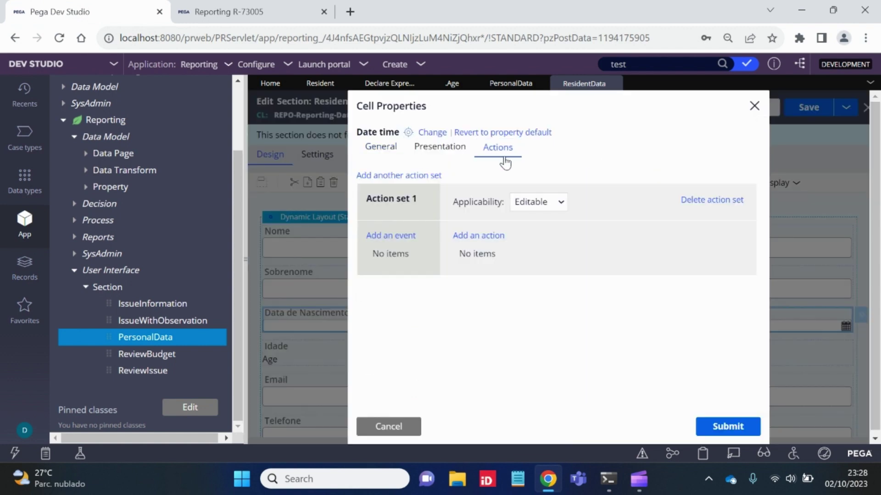
left_click(394, 236)
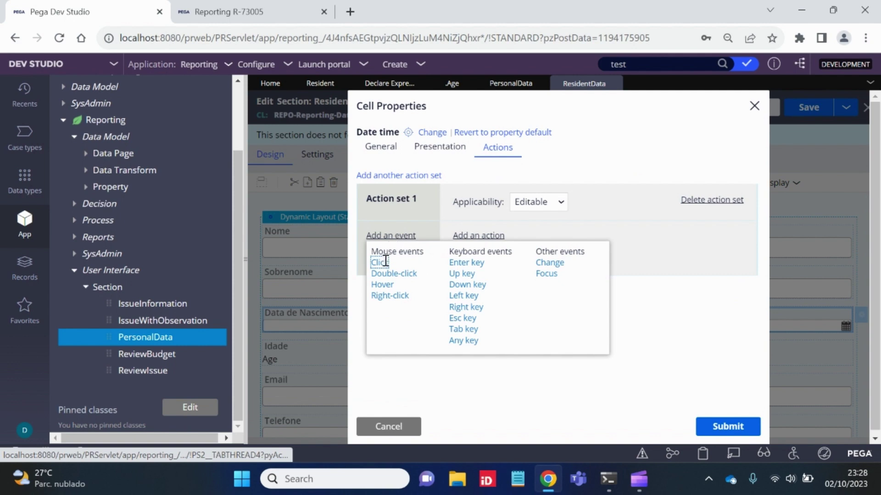
left_click(550, 264)
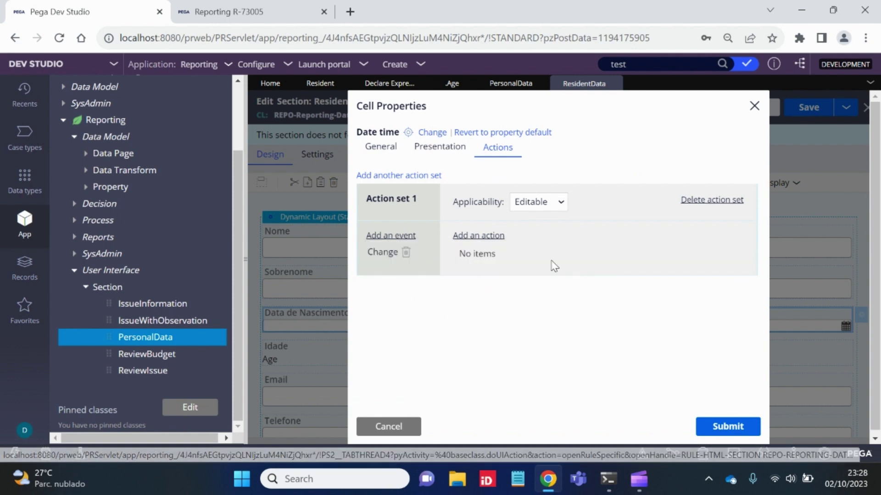
Add a Refresh action targeting this section to the Change event, submit the cell properties and save the ResidentData section.
left_click(491, 239)
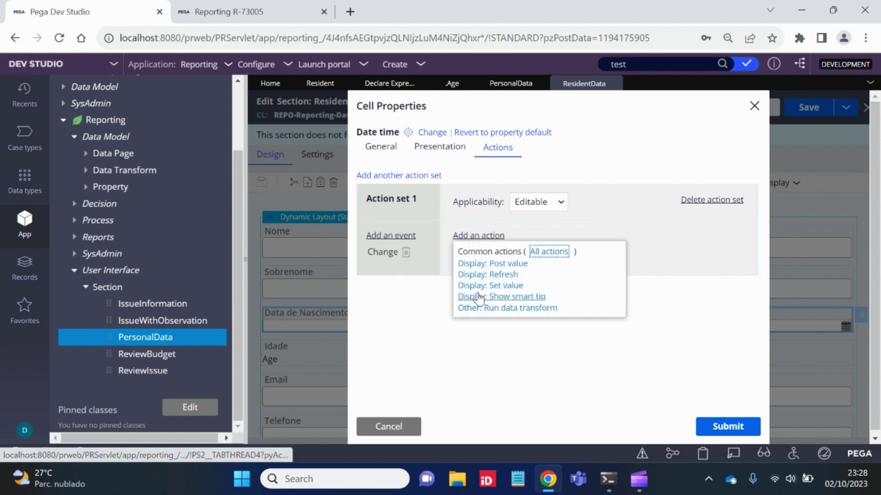
left_click(503, 276)
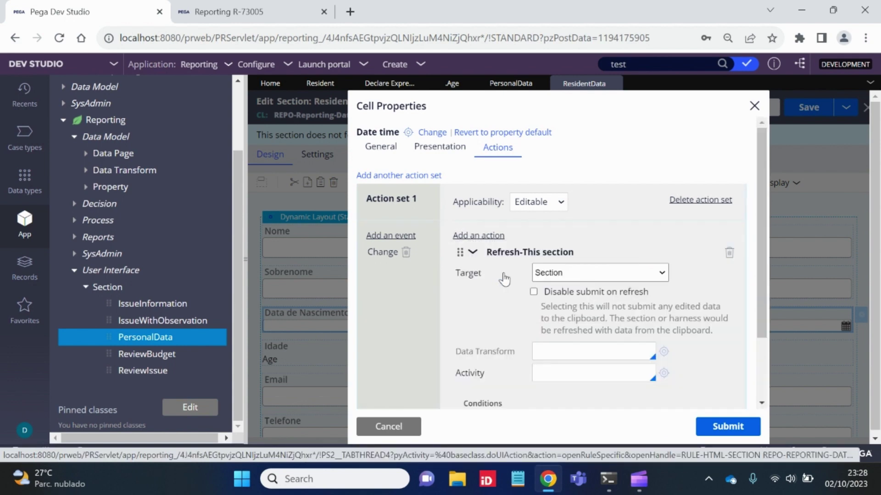
left_click(517, 252)
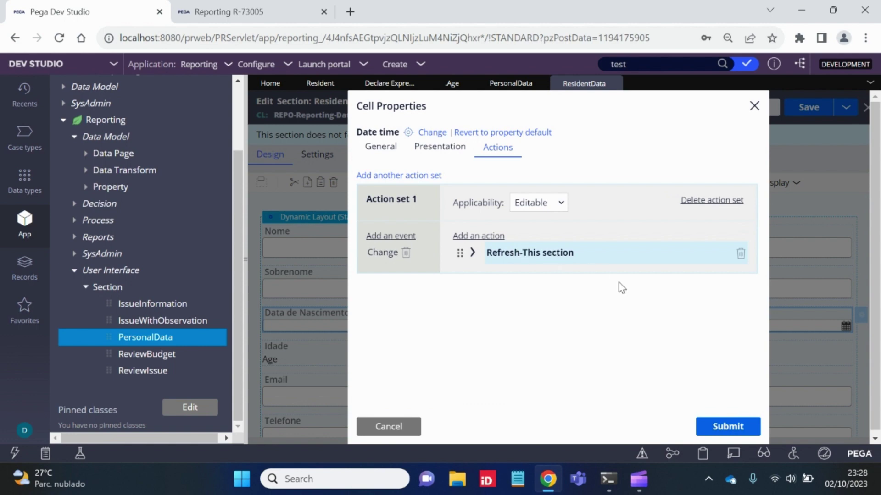
left_click(727, 426)
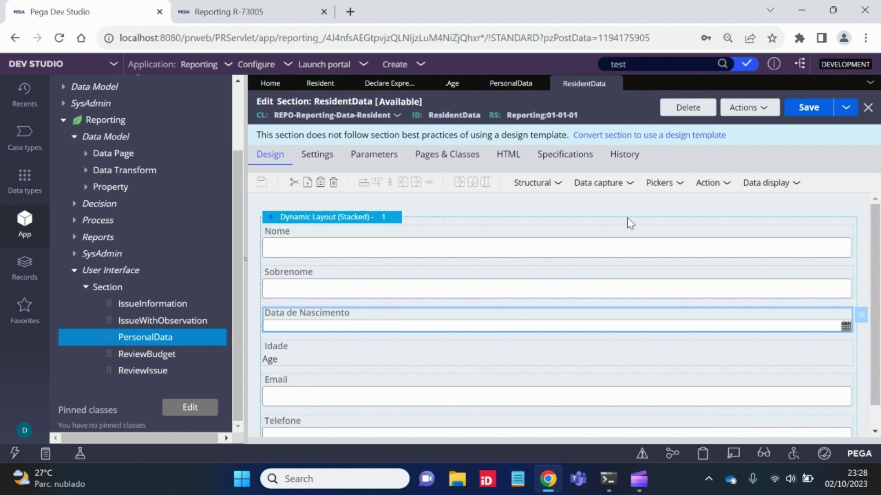
left_click(794, 108)
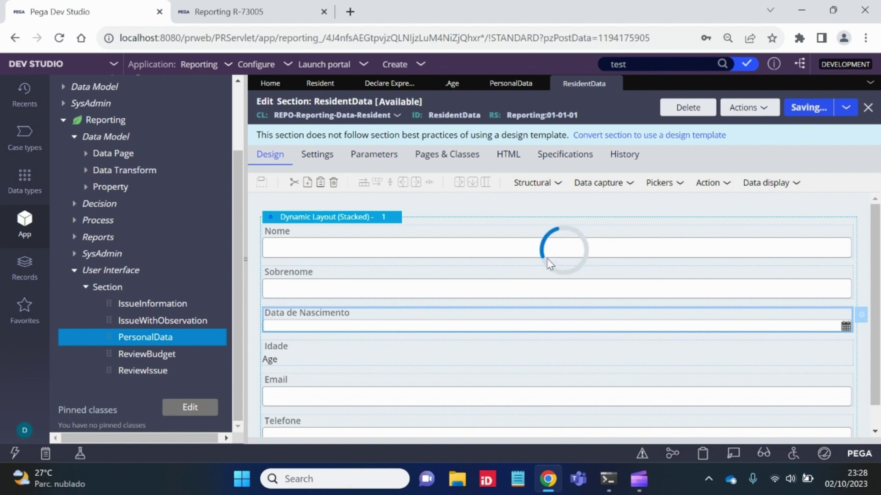
Switch to the open Reporting case, refresh it and reopen its Provide Personal Data assignment.
left_click(294, 13)
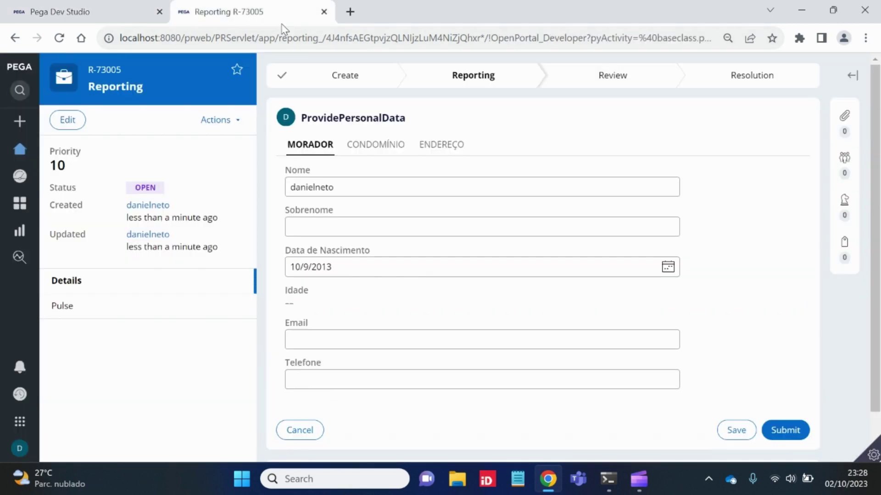
left_click(217, 119)
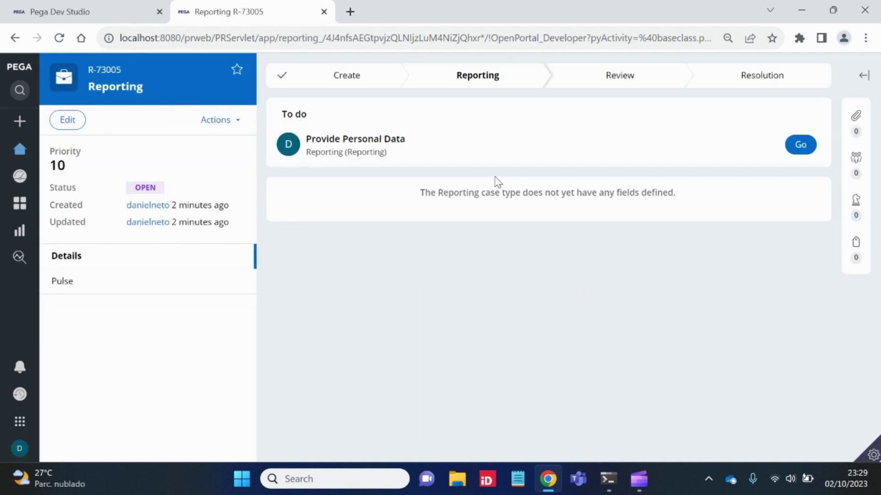
left_click(798, 146)
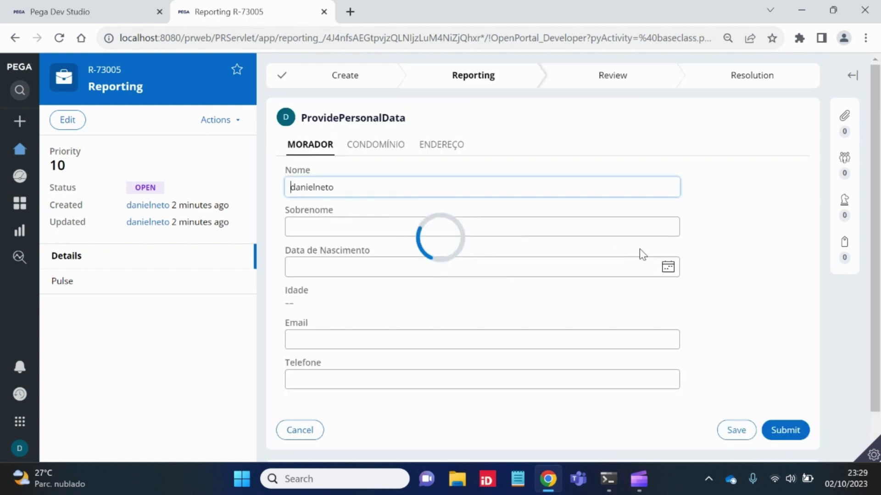
Pick a test birth date in 2013 from the Data de Nascimento calendar and check the Idade field.
left_click(668, 267)
left_click(419, 292)
left_click(419, 291)
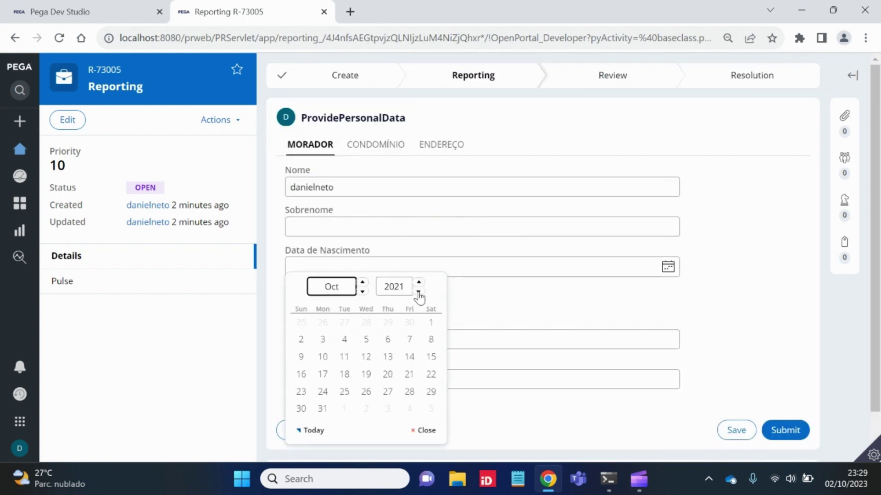
left_click(419, 292)
left_click(419, 292)
left_click(418, 291)
left_click(418, 292)
left_click(419, 292)
left_click(418, 291)
left_click(418, 292)
left_click(419, 292)
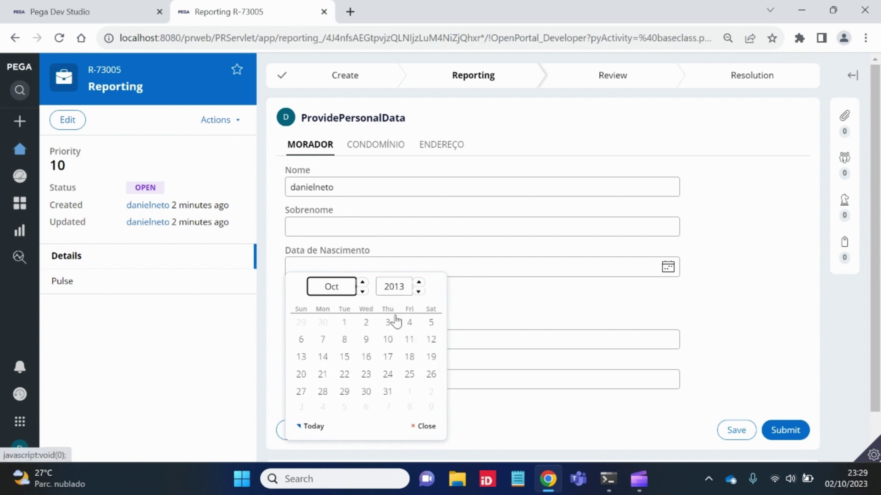
left_click(345, 327)
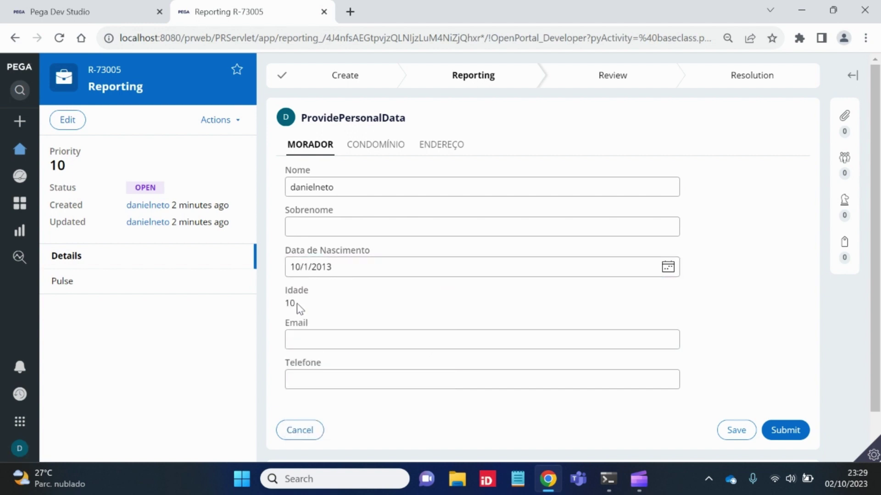
double_click(296, 304)
left_click(330, 305)
Replace the Data de Nascimento value with a different test birth date and check the recalculated Idade field.
double_click(296, 266)
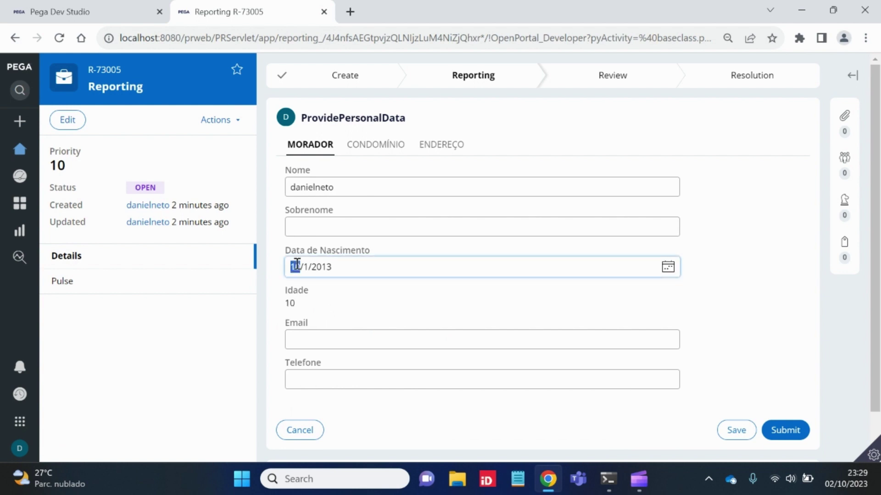
triple_click(320, 266)
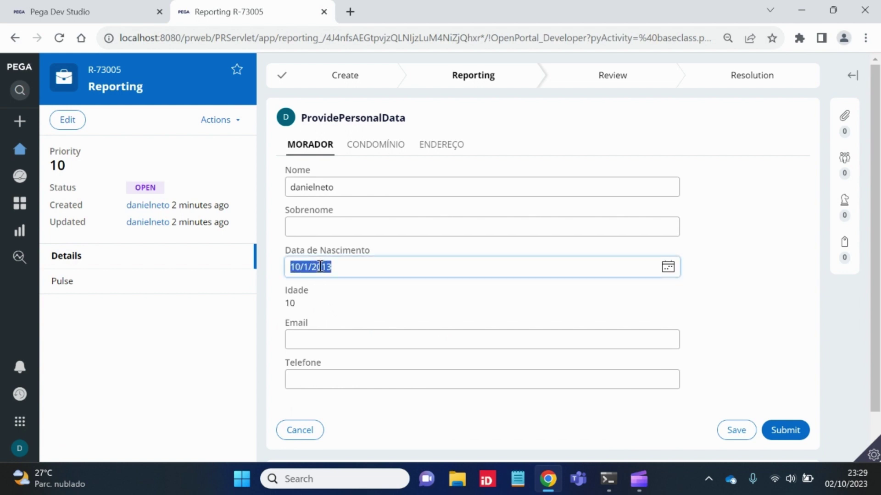
type("01")
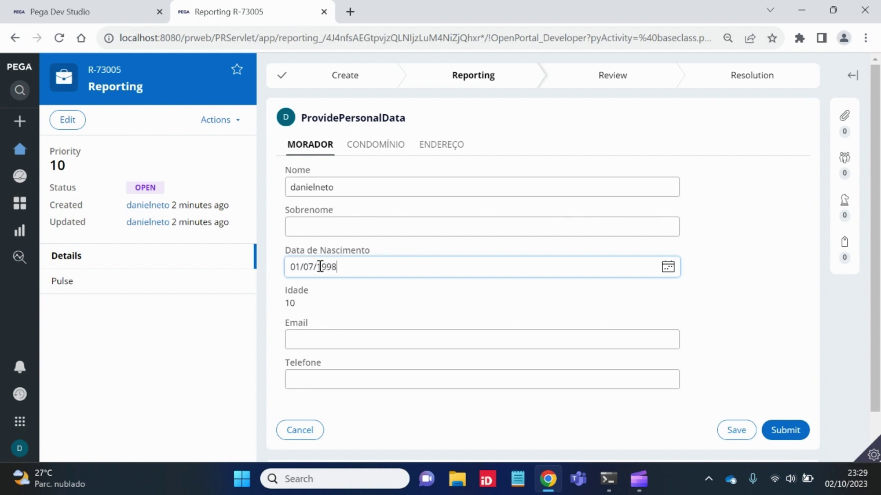
type("/07/1998")
left_click(367, 308)
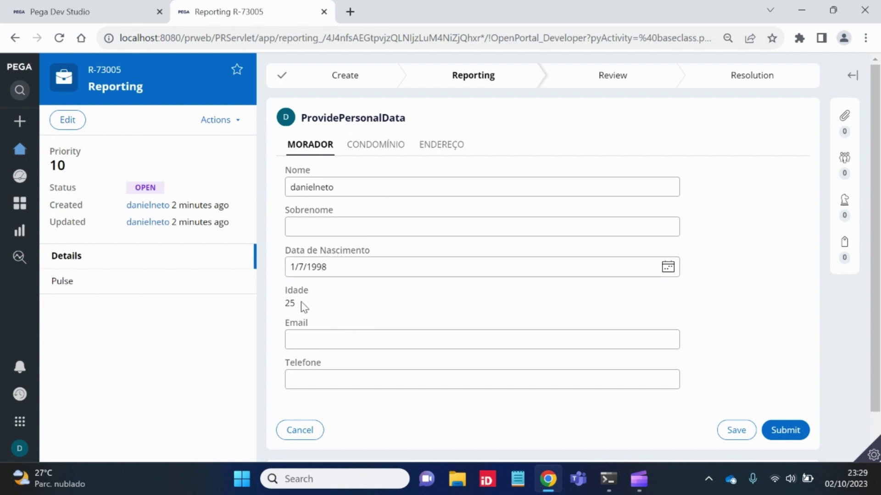
left_click_drag(294, 304, 286, 300)
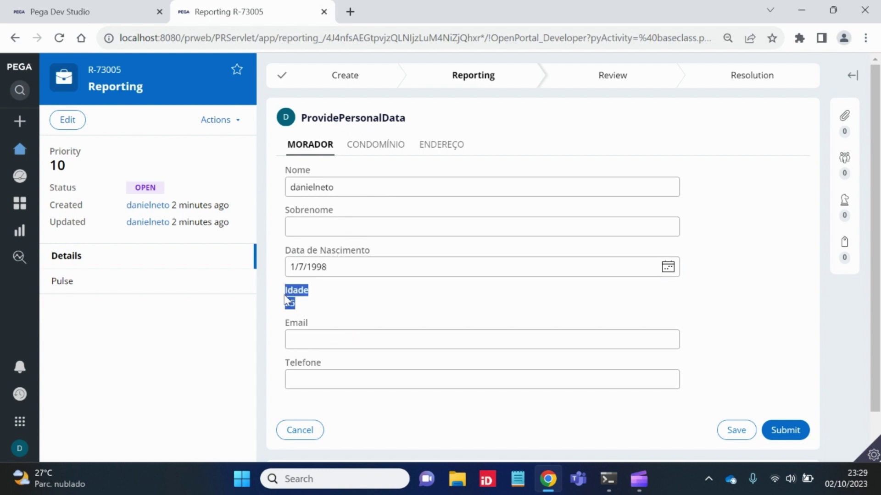